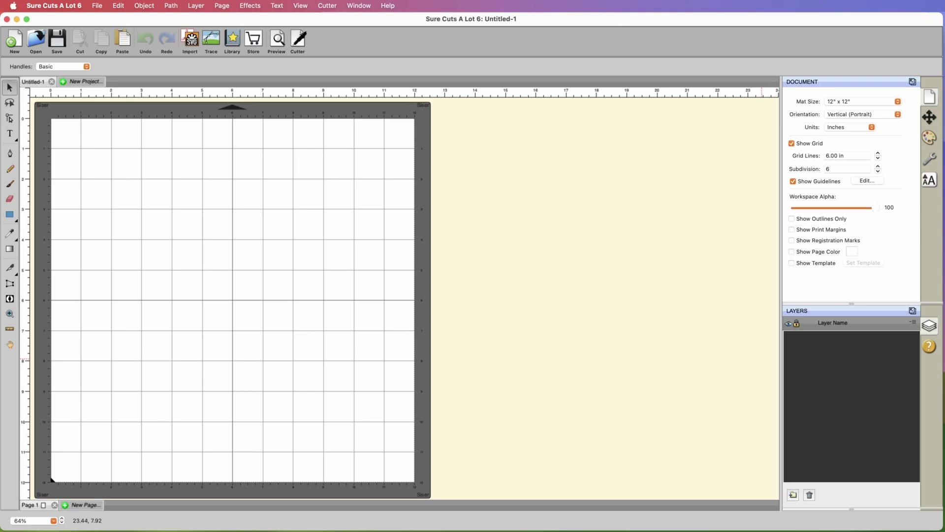
Select Tiger_Lily_Bouquet_3DSVG.zip in the SCAL Tutorial Examples Finder window, then return to Sure Cuts A Lot 6.
key("super+Tab")
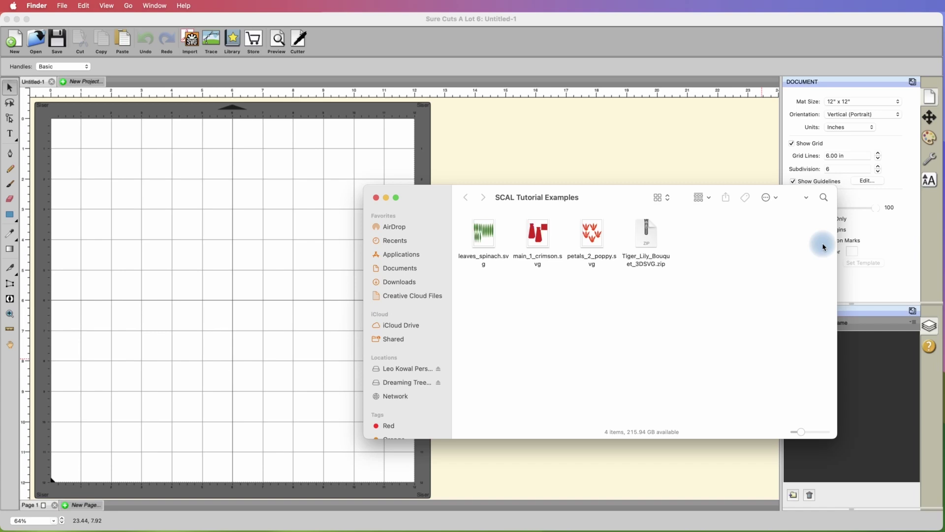
left_click_drag(595, 197, 541, 207)
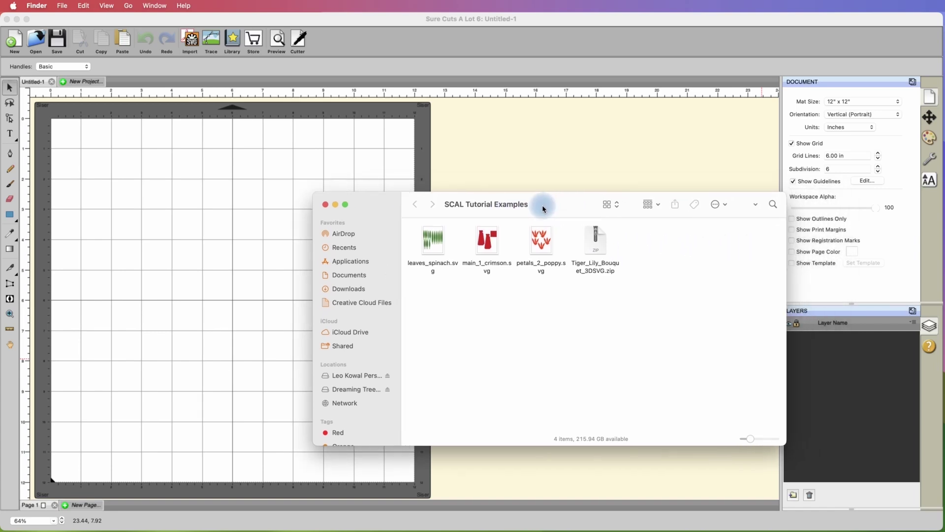
left_click(594, 243)
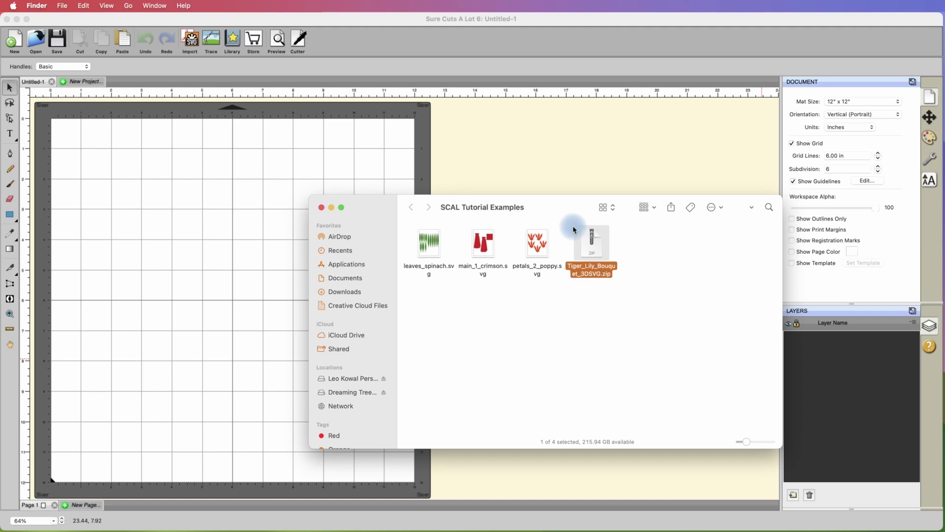
left_click_drag(550, 210, 521, 225)
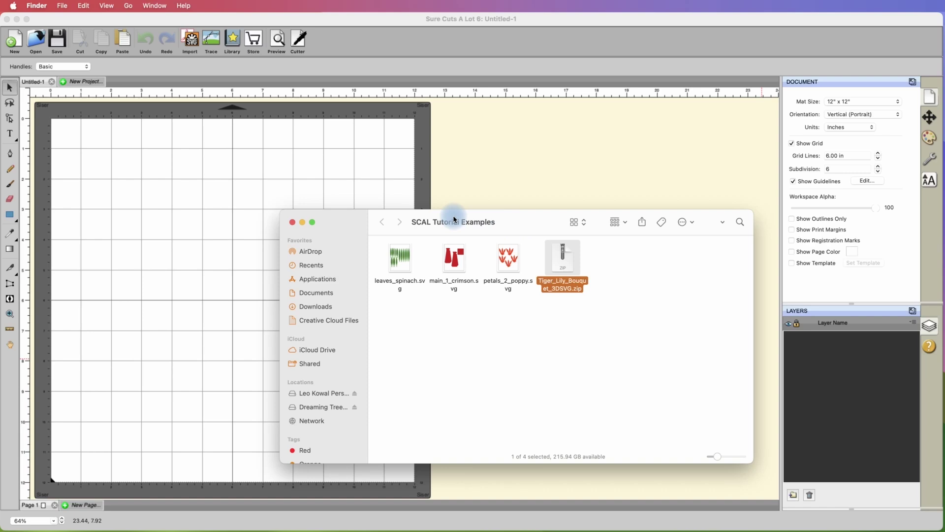
left_click(409, 152)
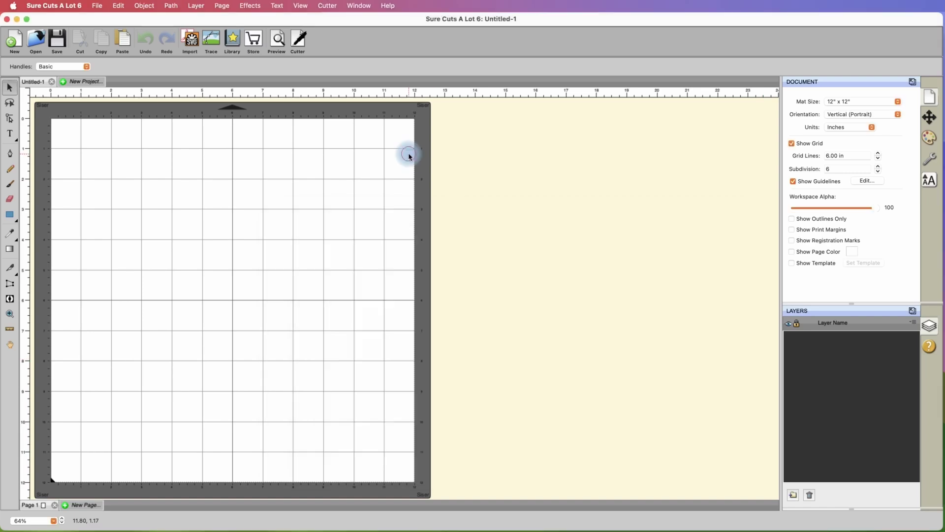
Open My Library from the Window menu, showing the Basic Shapes (50) collection beside the mat.
left_click(358, 4)
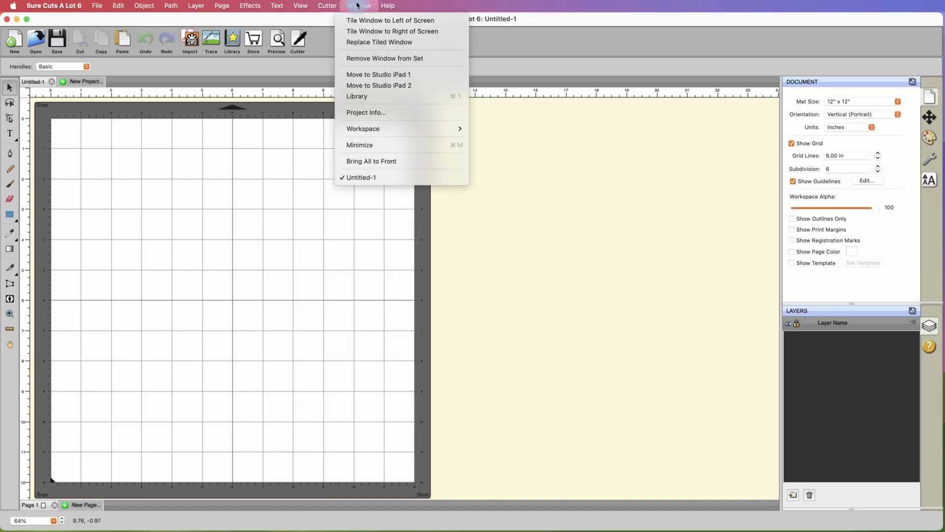
left_click(364, 101)
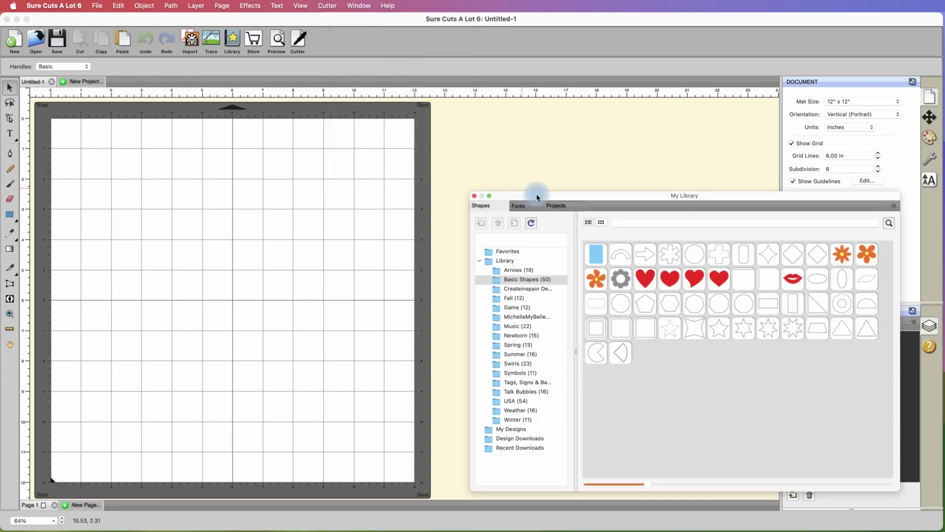
left_click_drag(540, 192, 423, 176)
left_click(358, 6)
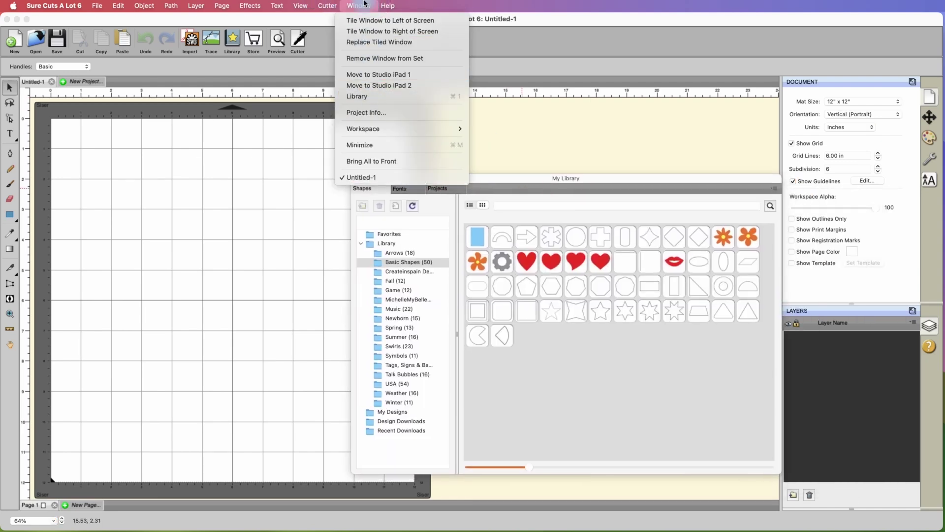
left_click(294, 55)
left_click(232, 41)
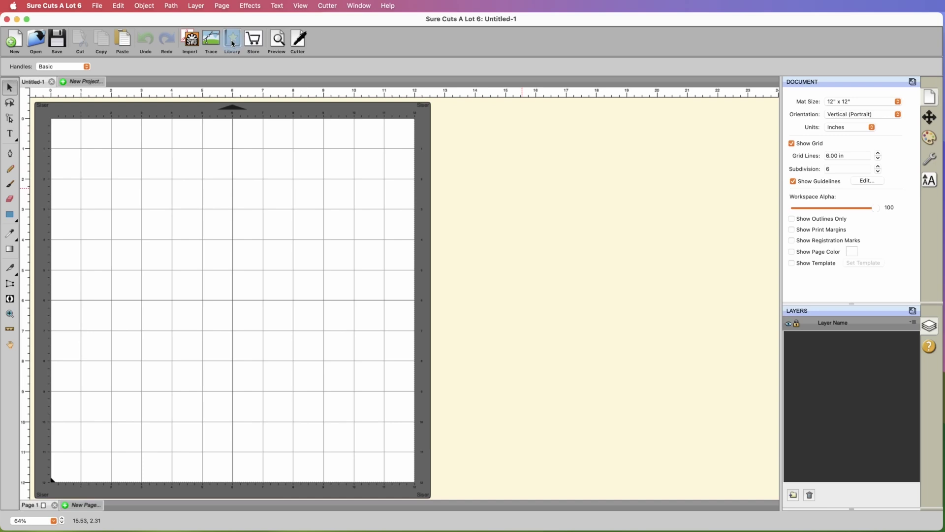
left_click(233, 42)
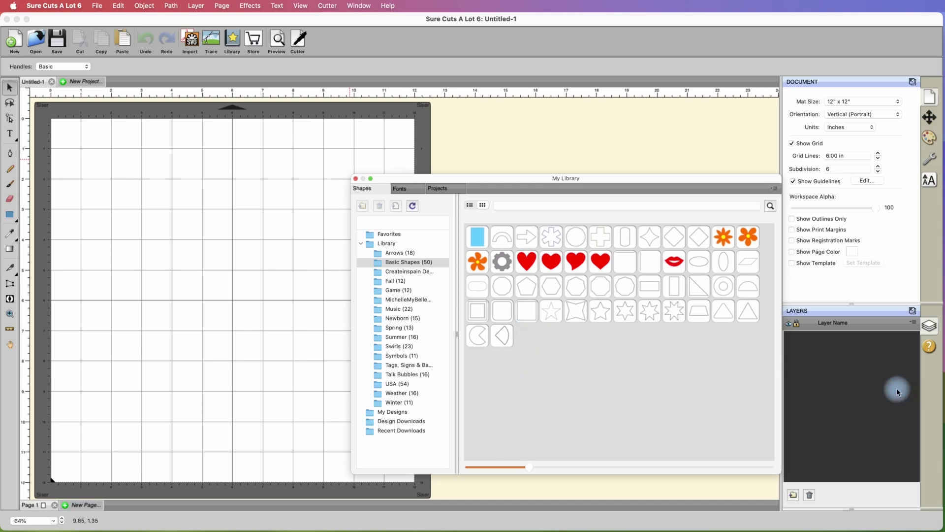
Drag Tiger_Lily_Bouquet_3DSVG.zip from Finder into Sure Cuts A Lot 6 and close the Finder window.
key("super+Tab")
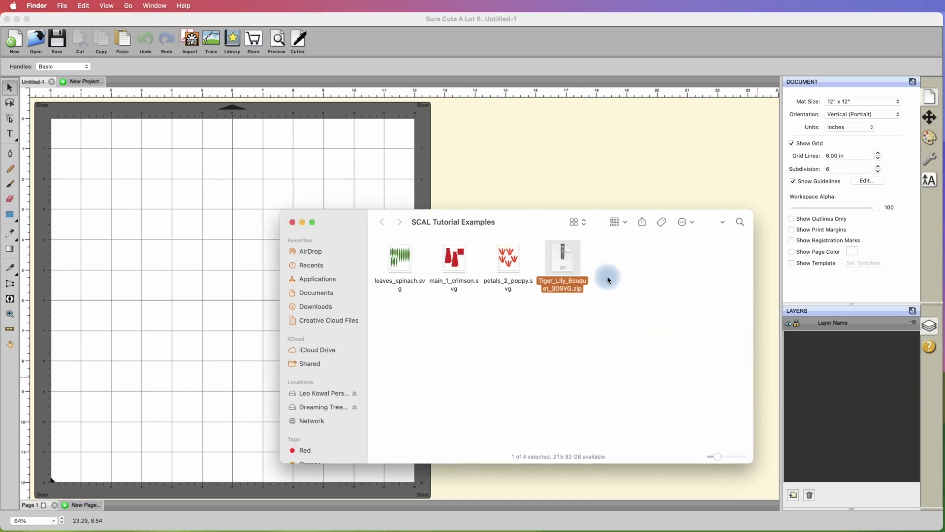
left_click_drag(515, 220, 625, 214)
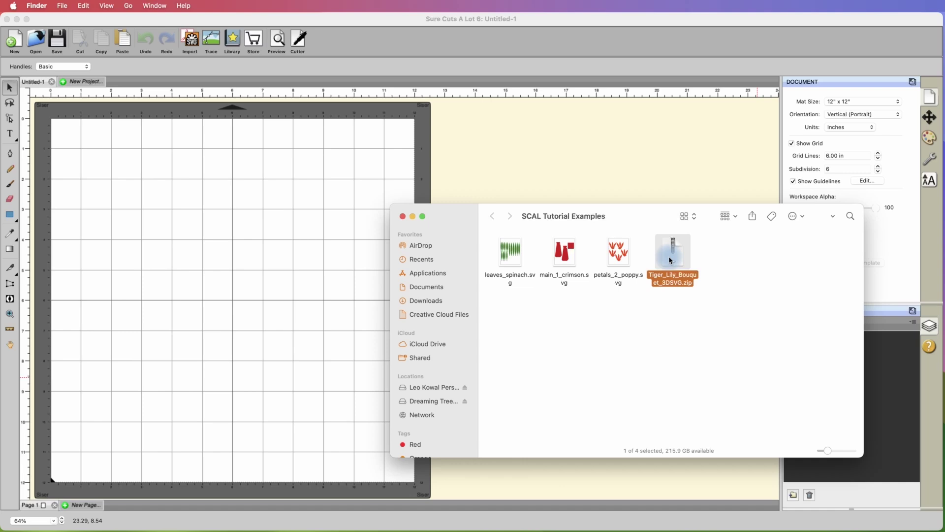
left_click_drag(671, 261, 273, 228)
left_click(413, 219)
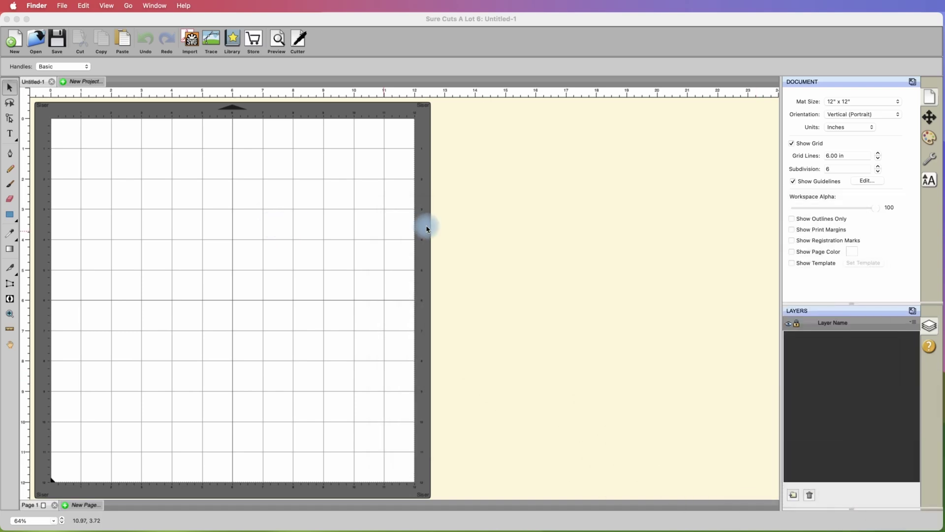
Expand 3DSVG.com > Tiger_Lily_Bouquet > Tiger Lily Bouquet > SVG in My Library.
key("super+l")
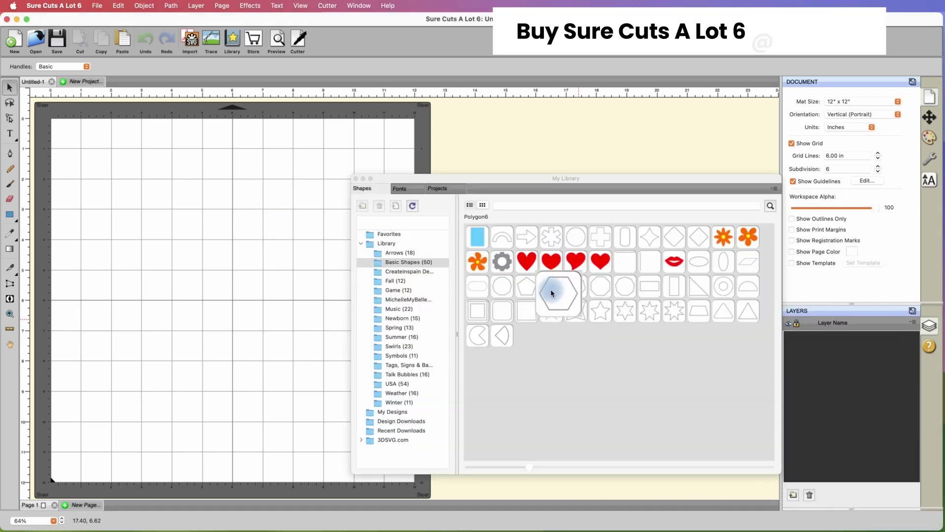
left_click(387, 440)
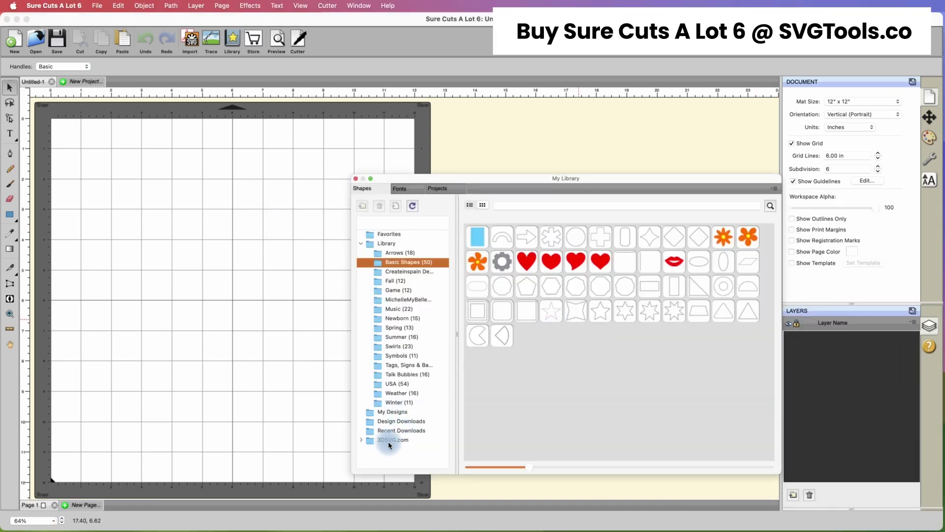
left_click(361, 440)
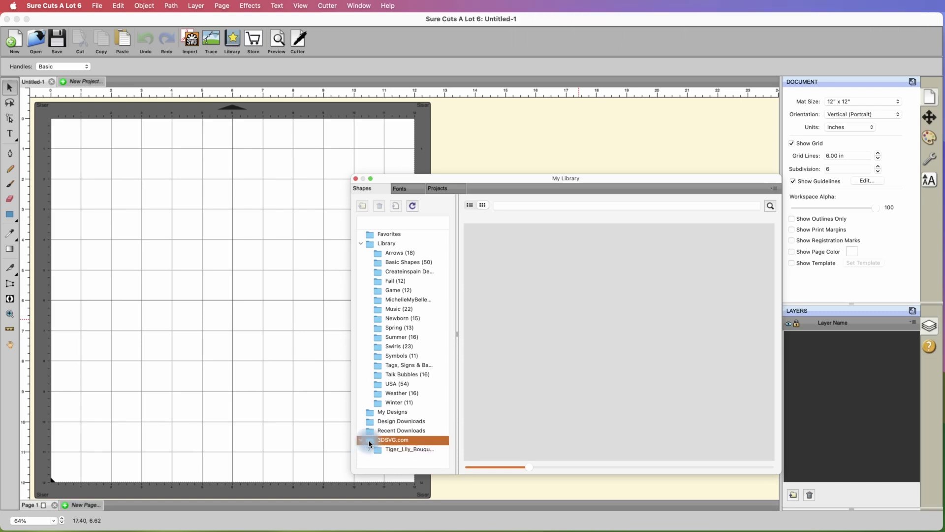
left_click(406, 448)
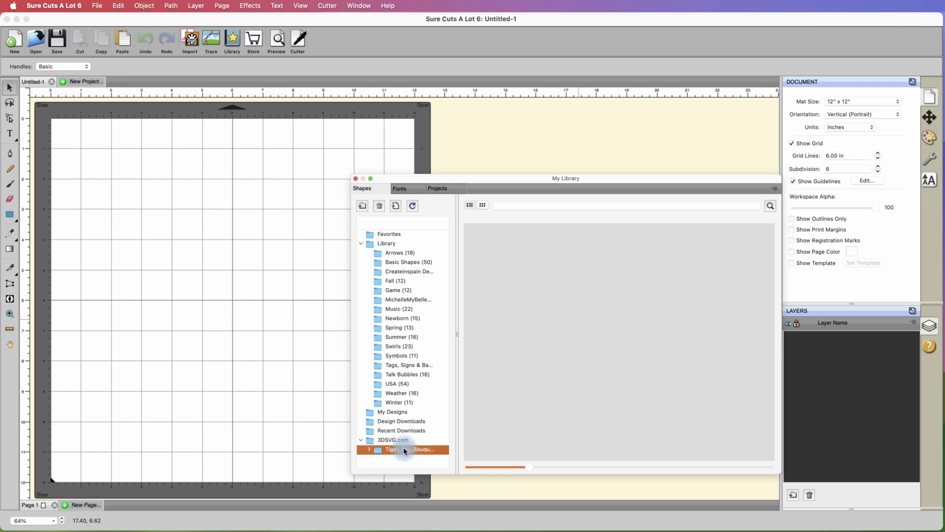
left_click(370, 449)
scroll(394, 445, "up", 1)
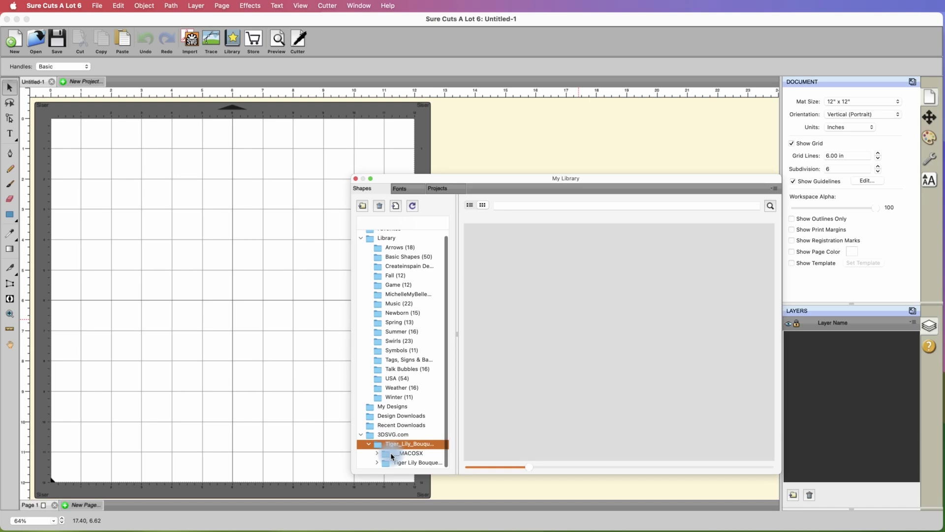
left_click(400, 461)
left_click(376, 462)
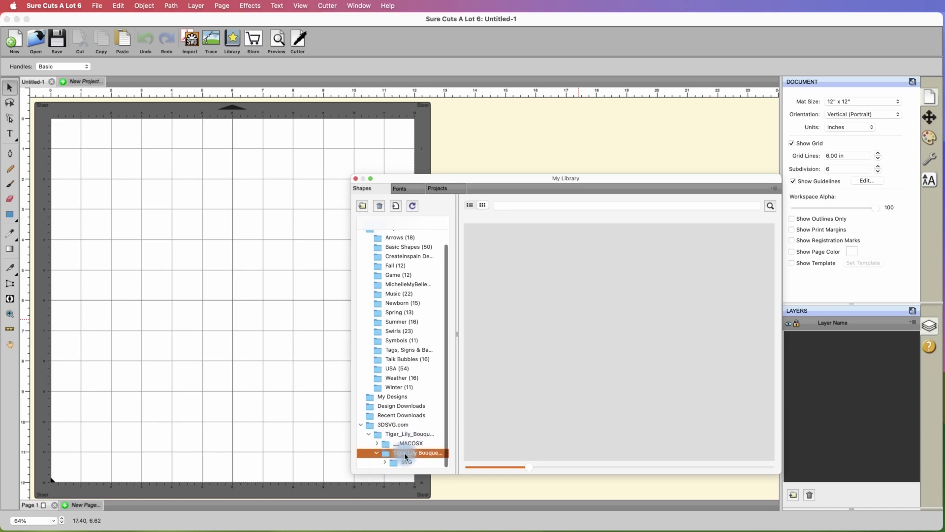
left_click(404, 463)
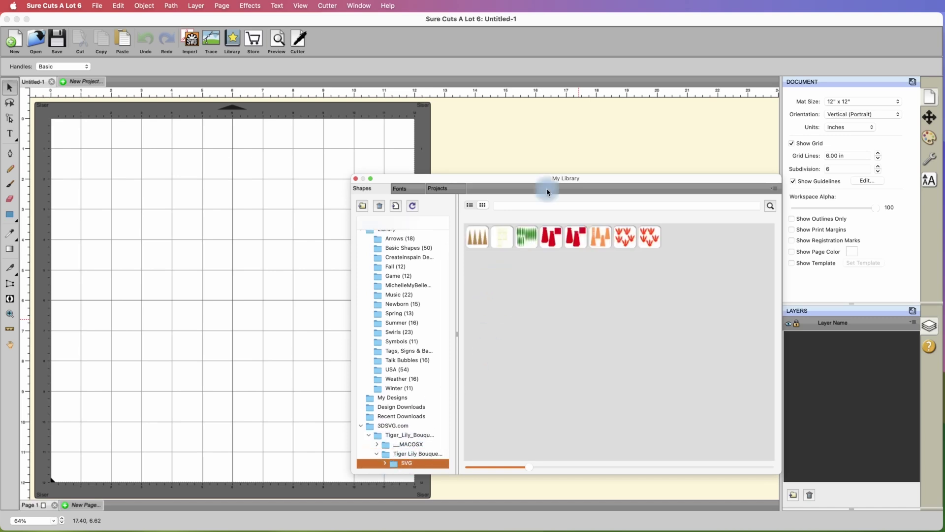
Enlarge the library thumbnails to show the eight bouquet shapes at a bigger size.
left_click_drag(552, 180, 531, 177)
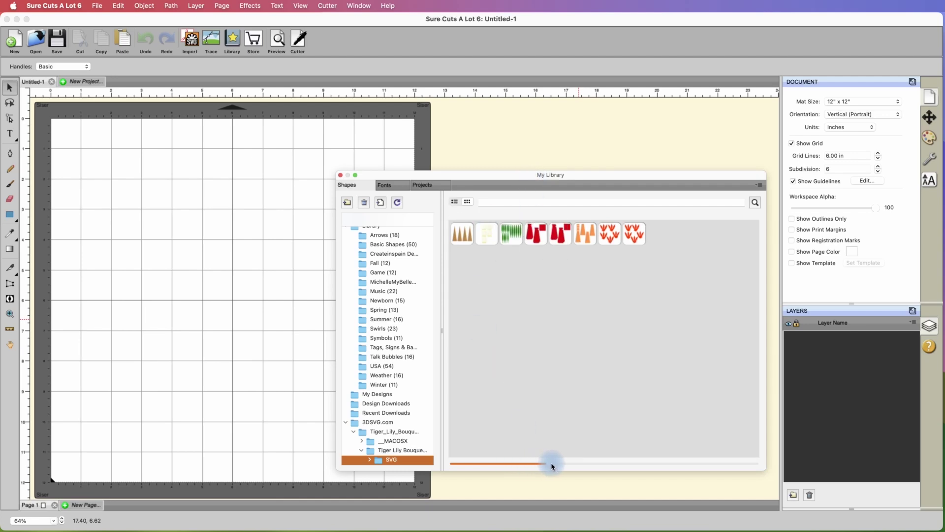
left_click(544, 392)
left_click_drag(586, 464, 588, 464)
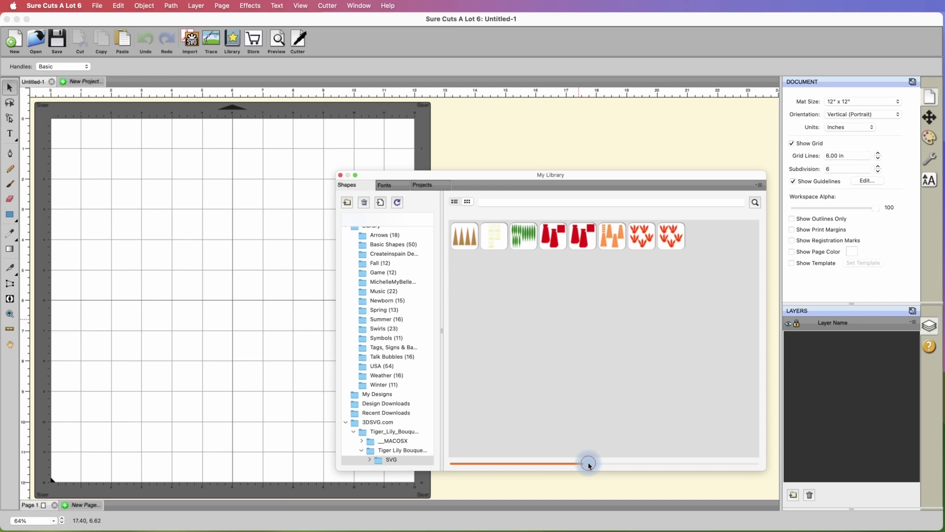
left_click_drag(656, 463, 689, 463)
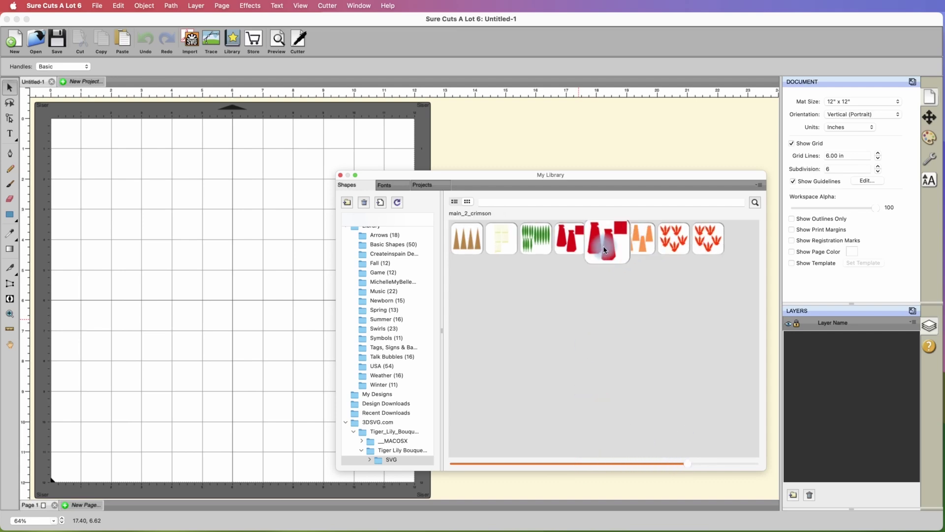
Place main_1_crimson.svg from the library onto the mat and close My Library.
double_click(563, 241)
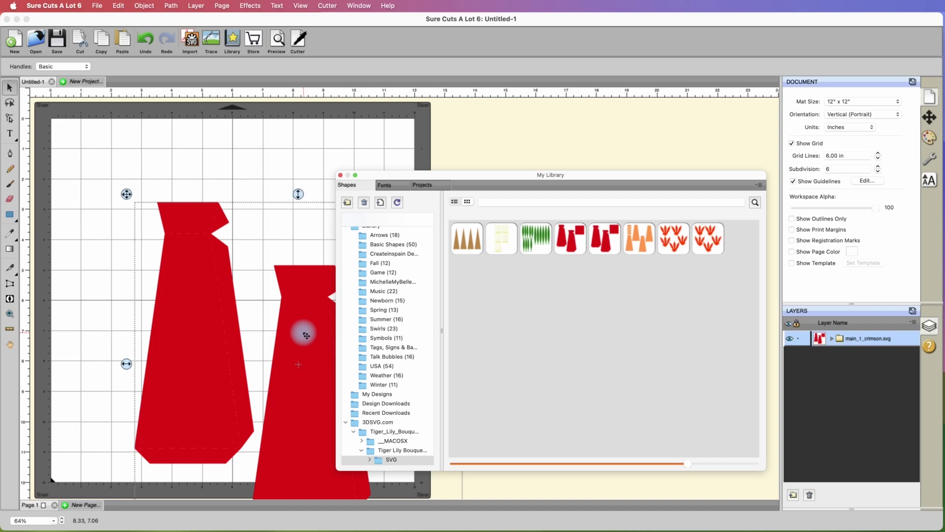
left_click_drag(301, 331, 246, 264)
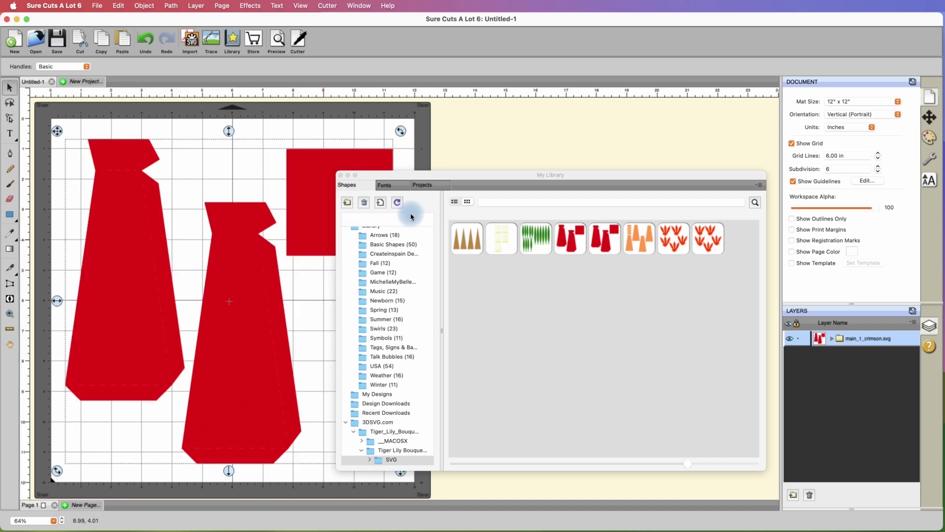
left_click(438, 180)
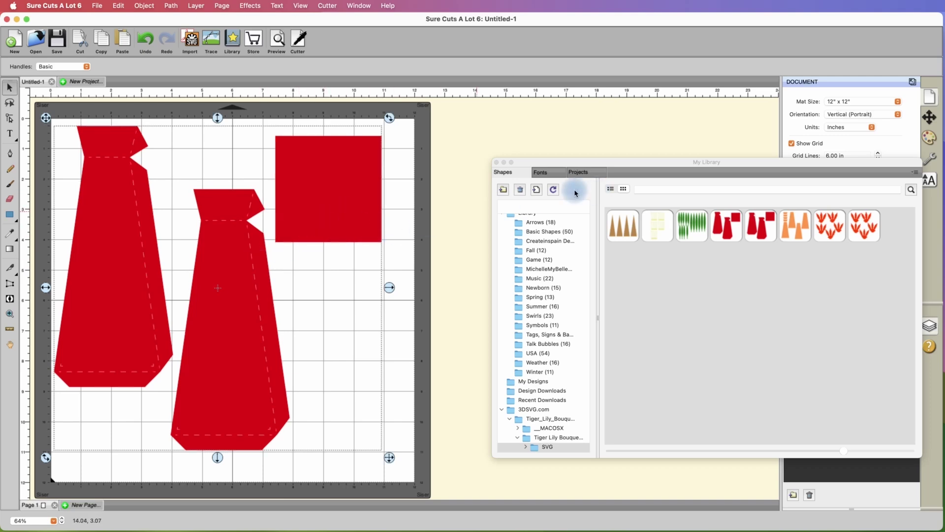
left_click(497, 163)
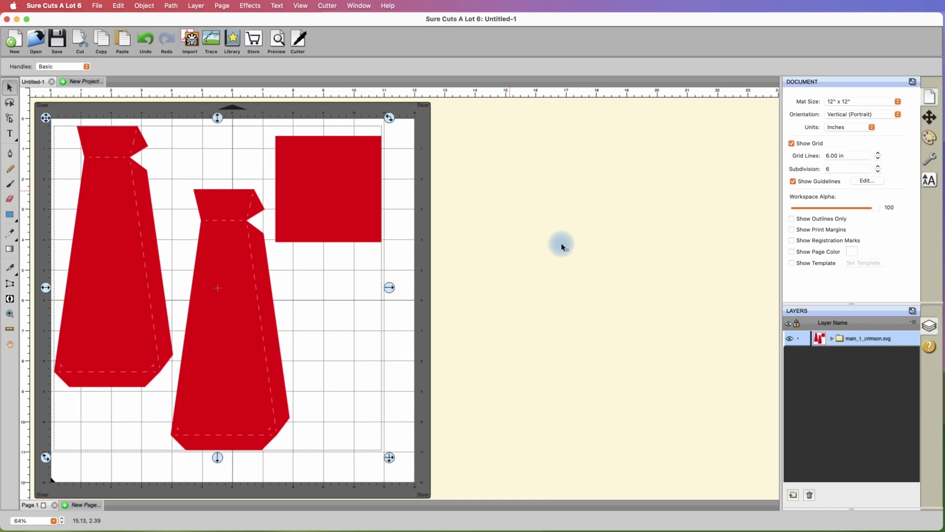
Break apart and ungroup the crimson design so each tie and the red square select individually.
right_click(335, 202)
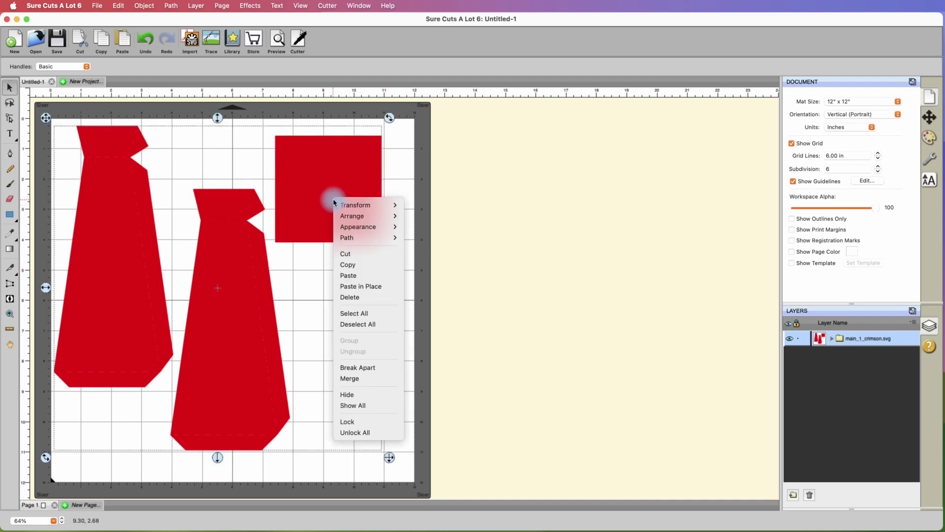
left_click(373, 367)
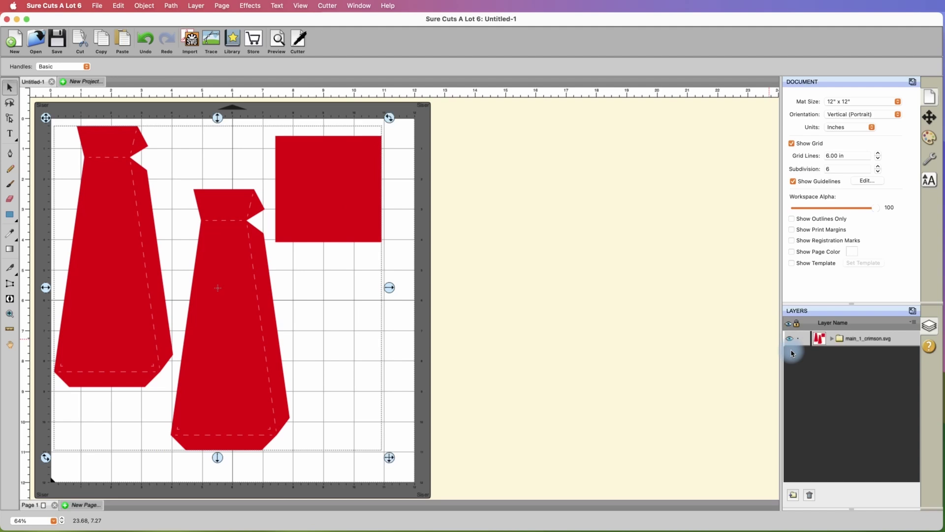
right_click(333, 193)
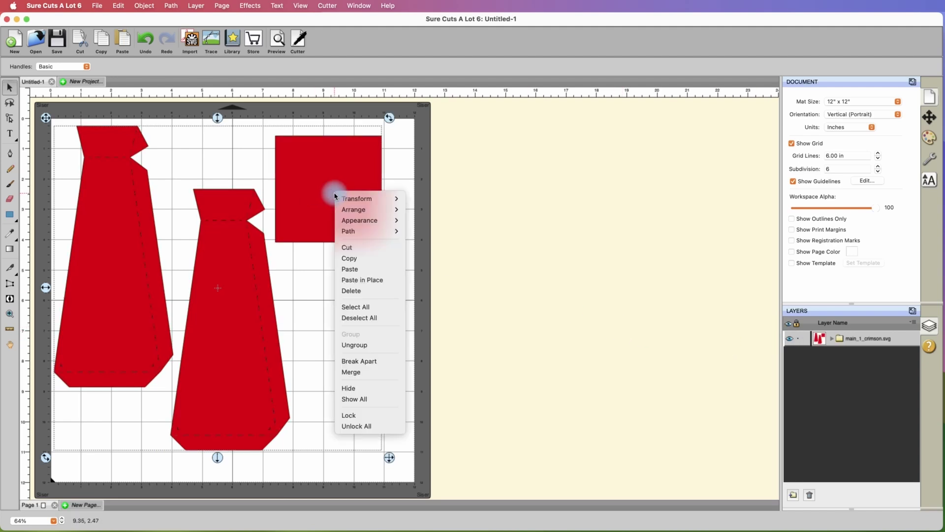
left_click(368, 345)
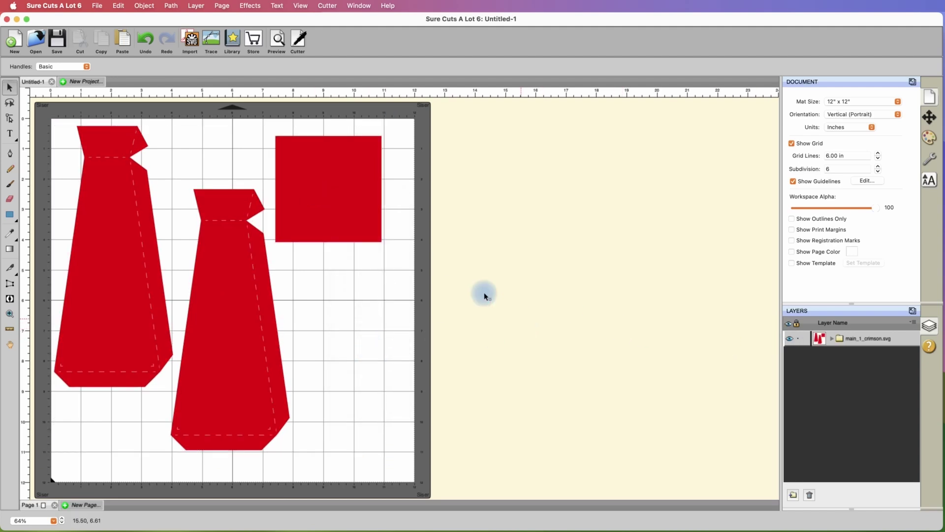
left_click(348, 202)
left_click(250, 327)
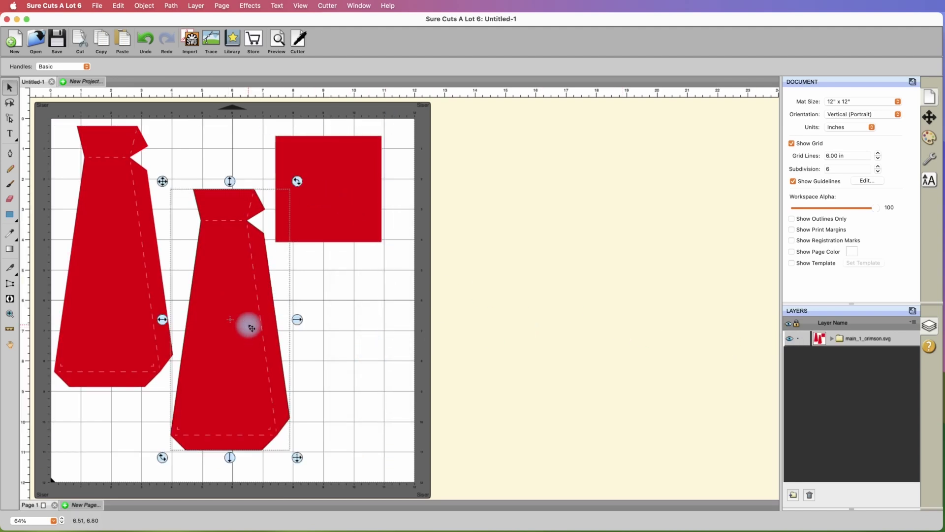
left_click(101, 267)
left_click(212, 257)
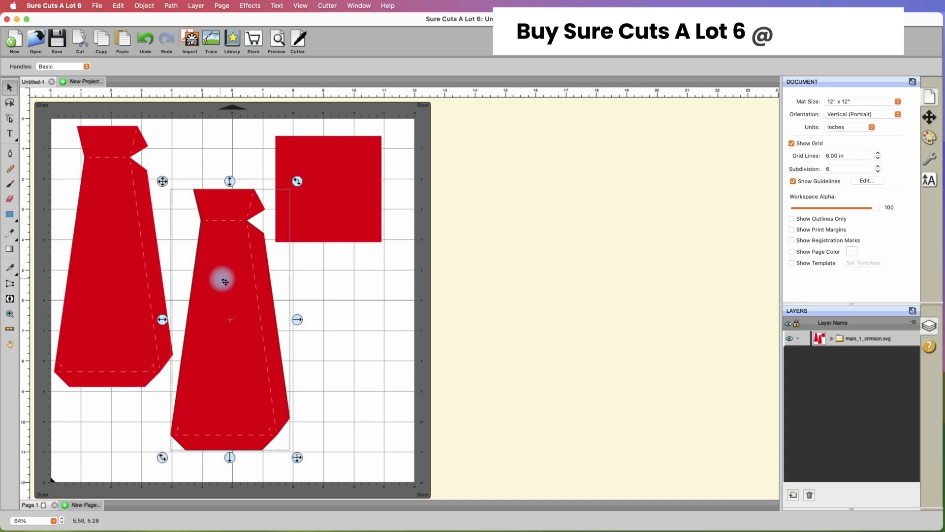
Lasso the middle tie with its dashed lines, group them, and move the group off the mat.
left_click_drag(219, 277, 232, 281)
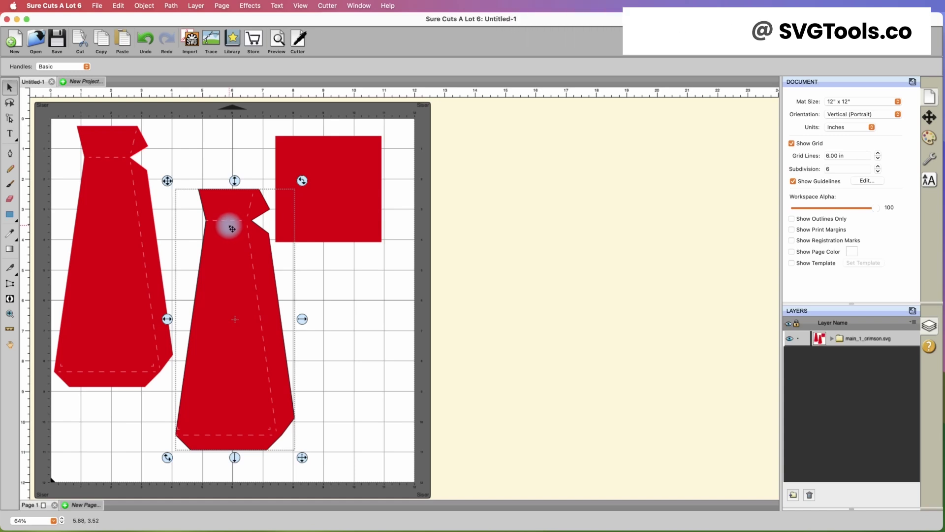
key("super+z")
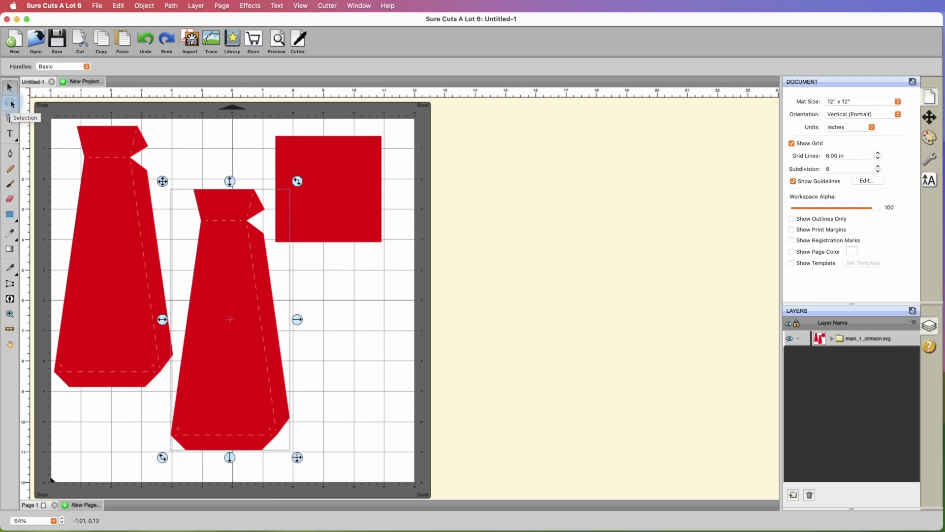
left_click(416, 284)
left_click(279, 458)
left_click_drag(304, 466, 151, 168)
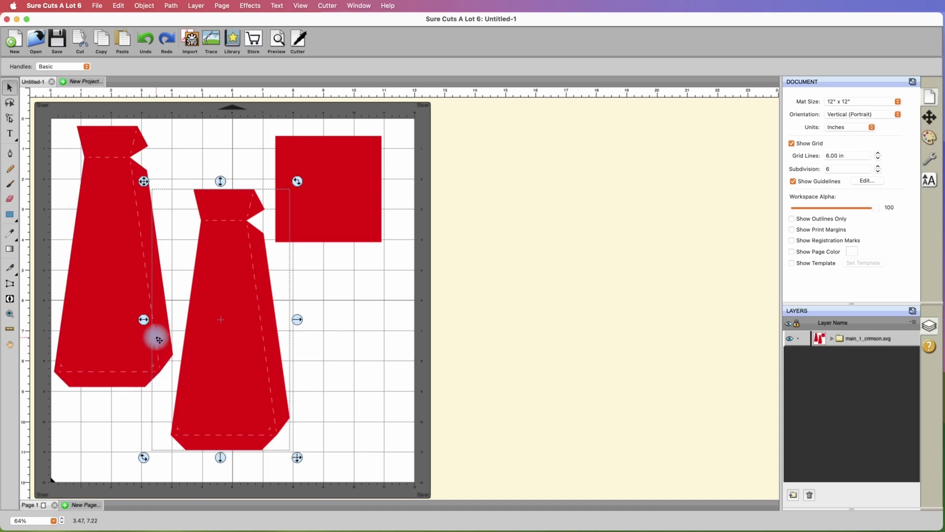
left_click(365, 395)
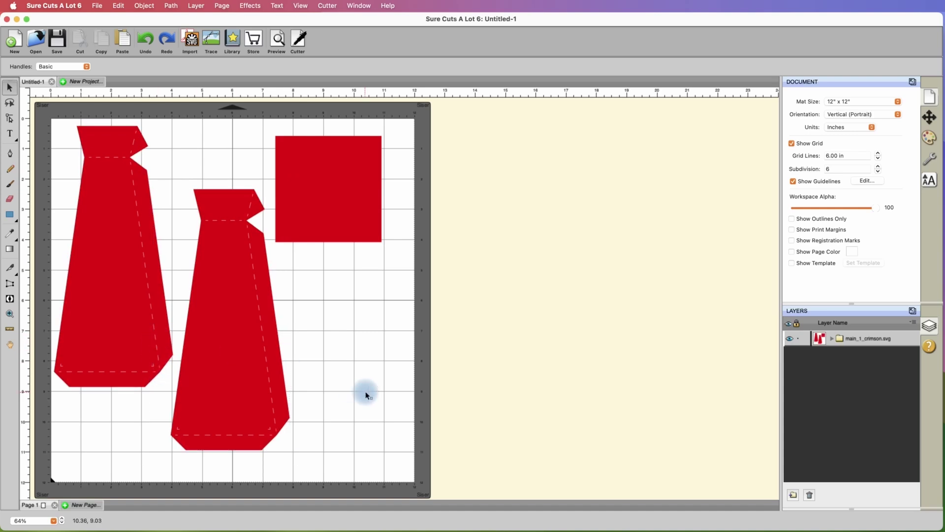
left_click(9, 104)
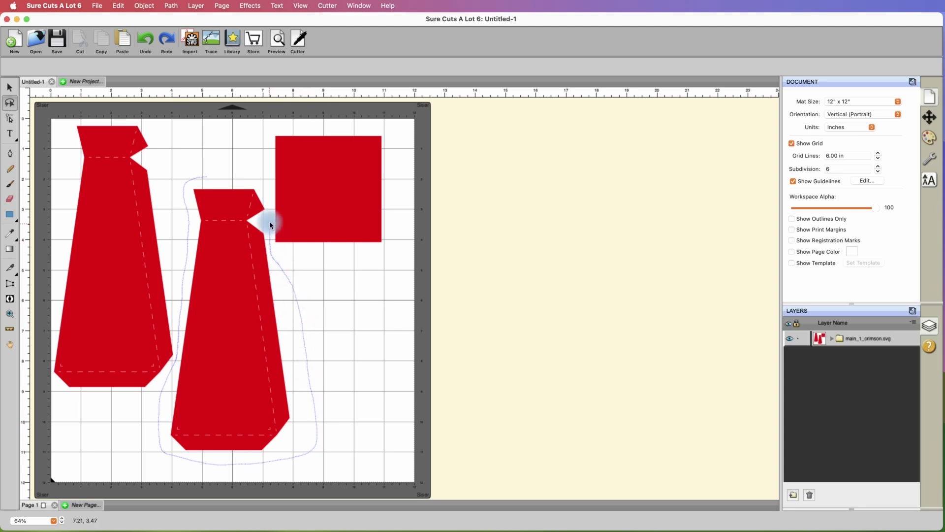
left_click_drag(195, 177, 192, 175)
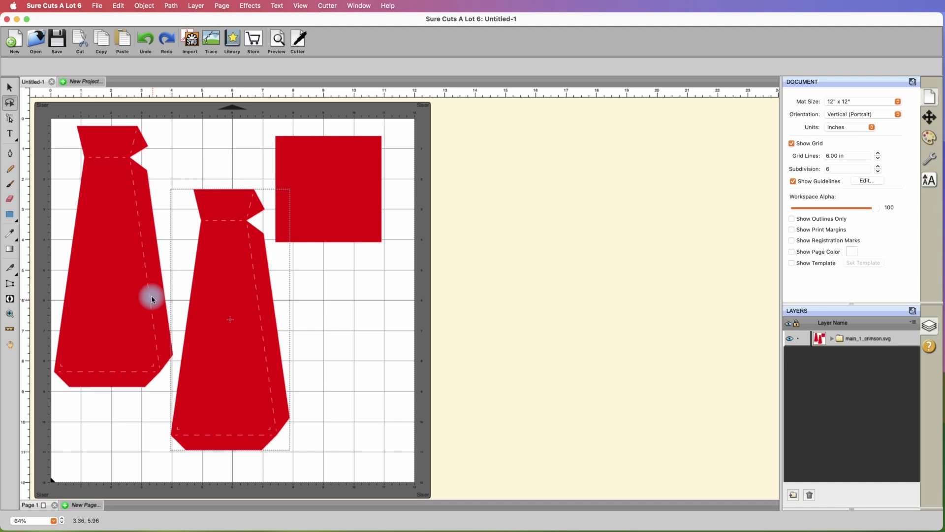
right_click(235, 291)
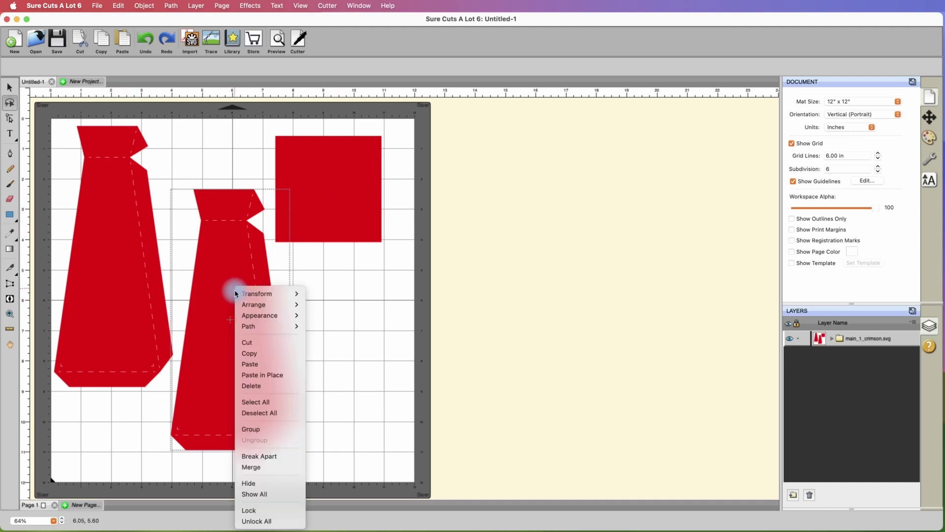
left_click(266, 427)
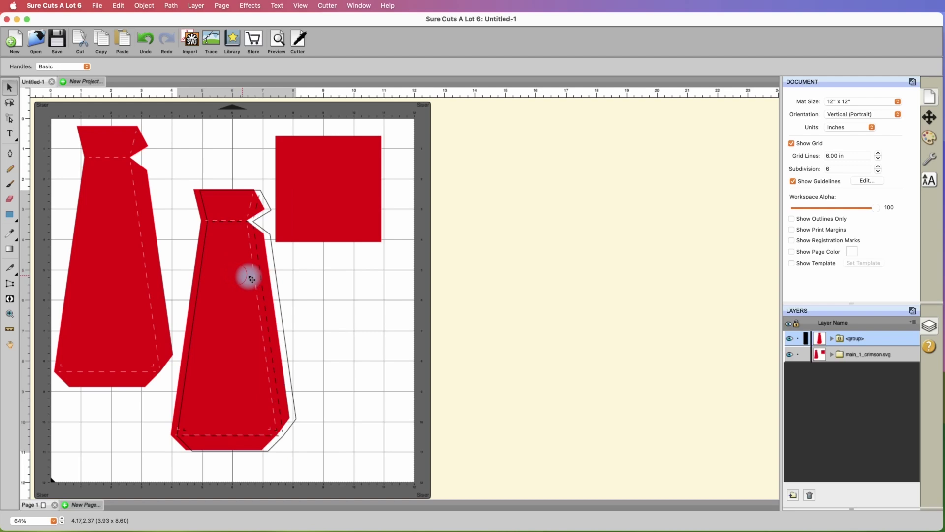
left_click_drag(247, 274, 546, 244)
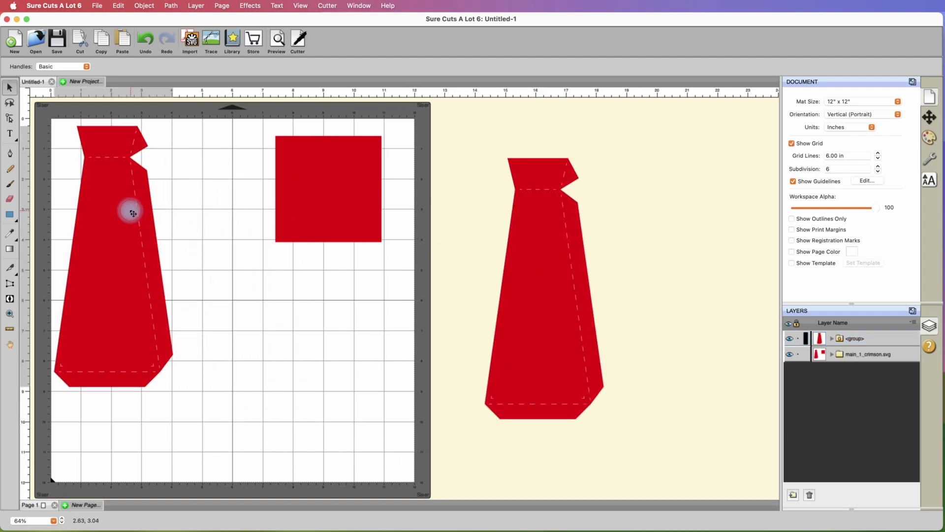
Lasso and group the left tie with its dashed lines, then move the red square right.
left_click_drag(127, 209, 132, 218)
key("super+z")
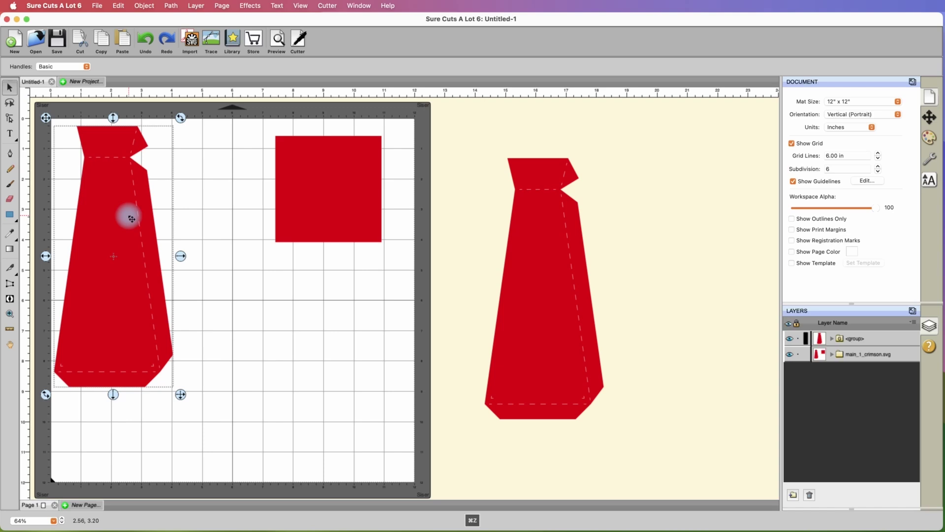
left_click(9, 104)
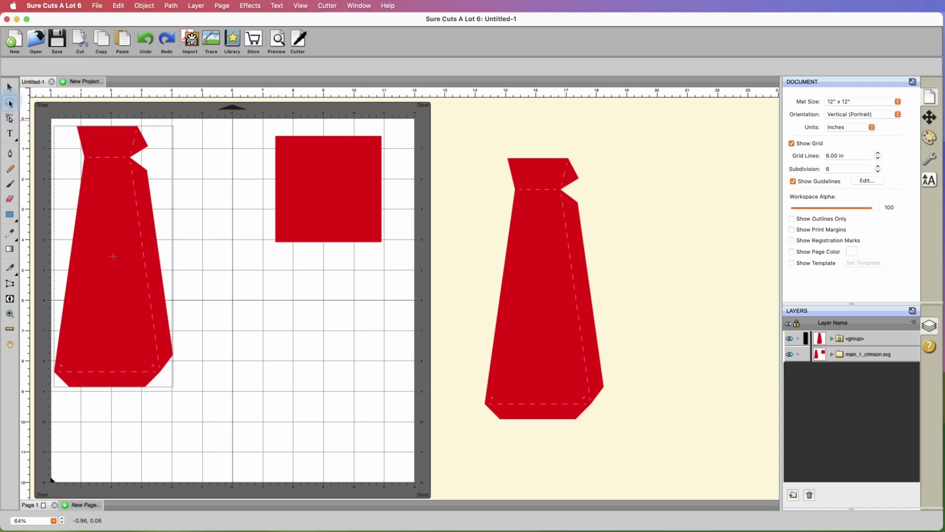
mouse_move(184, 403)
left_mouse_down()
mouse_move(188, 308)
mouse_move(163, 139)
mouse_move(142, 125)
mouse_move(75, 121)
mouse_move(42, 265)
mouse_move(45, 377)
mouse_move(77, 415)
mouse_move(143, 417)
mouse_move(185, 391)
left_mouse_up()
left_click(9, 87)
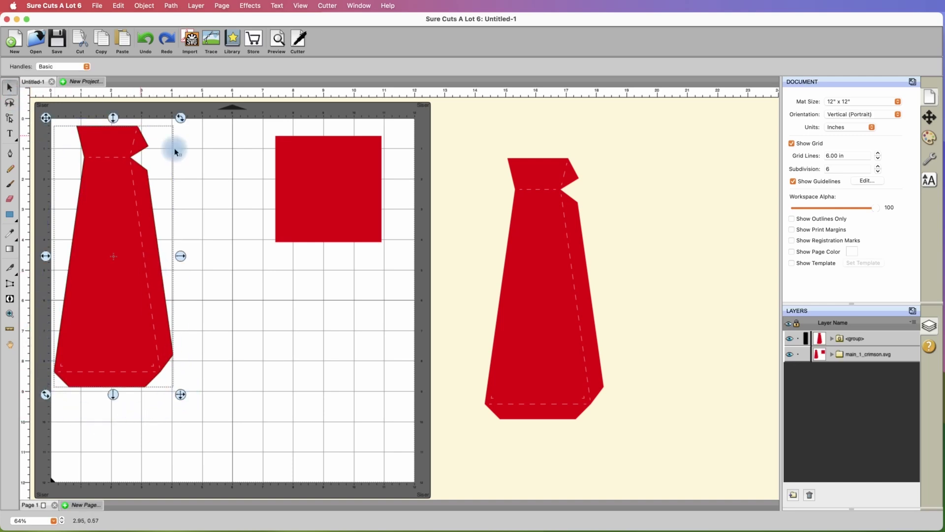
right_click(113, 213)
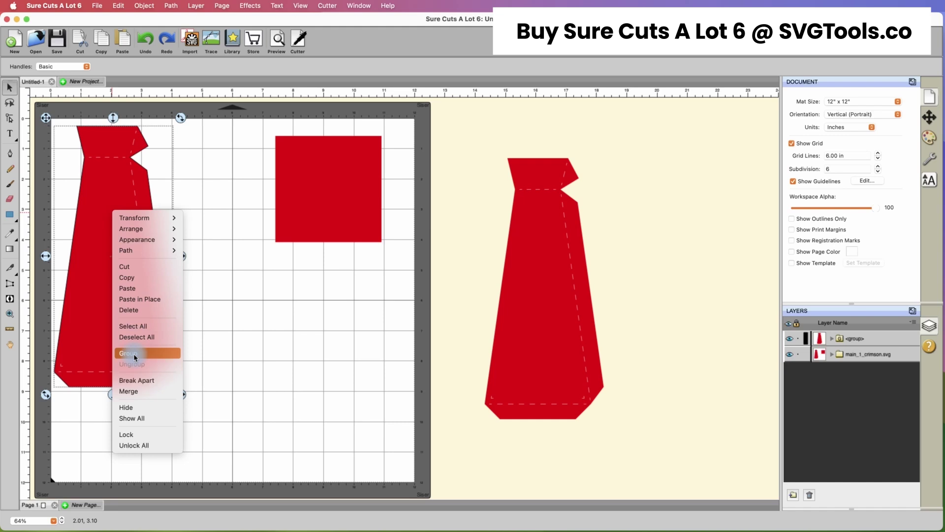
left_click(129, 353)
left_click(217, 281)
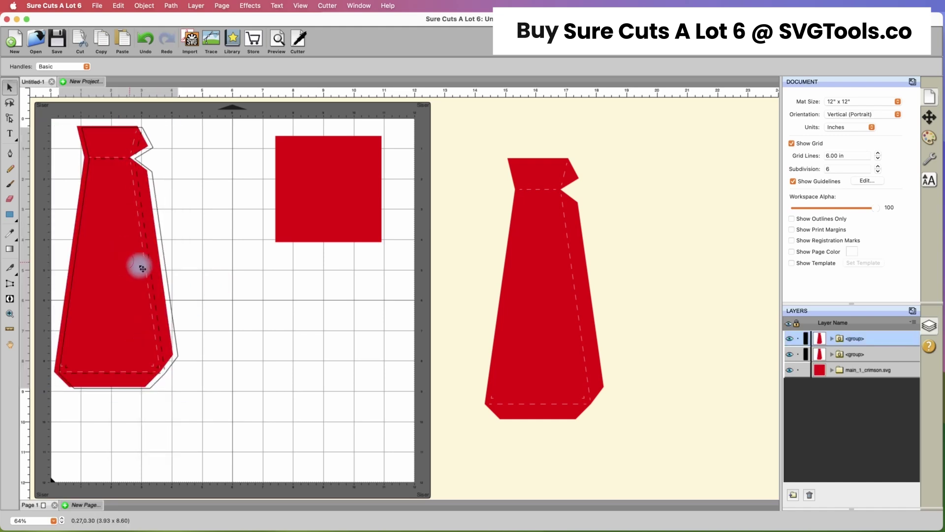
left_click_drag(142, 268, 145, 291)
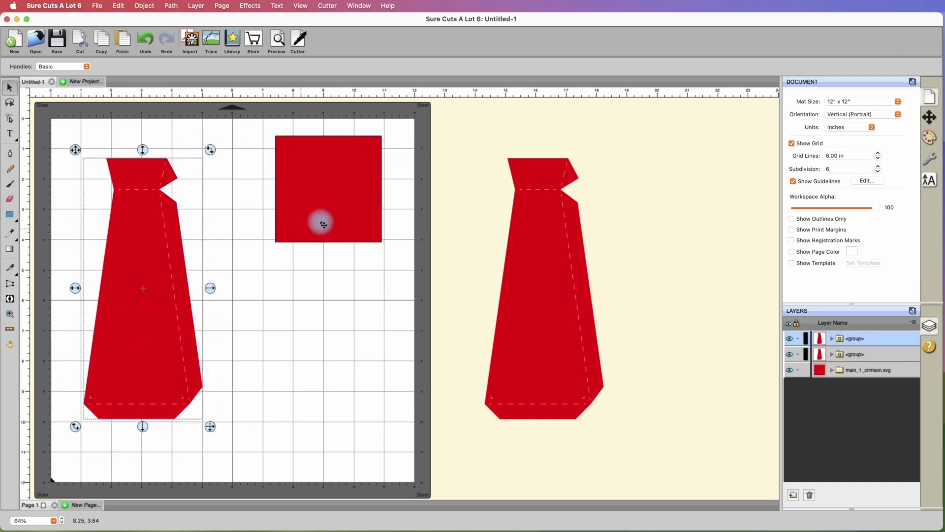
left_click_drag(323, 224, 687, 221)
Flip the second tie 180°, nest it beside the first on the mat, and select both ties.
left_click_drag(153, 248, 128, 215)
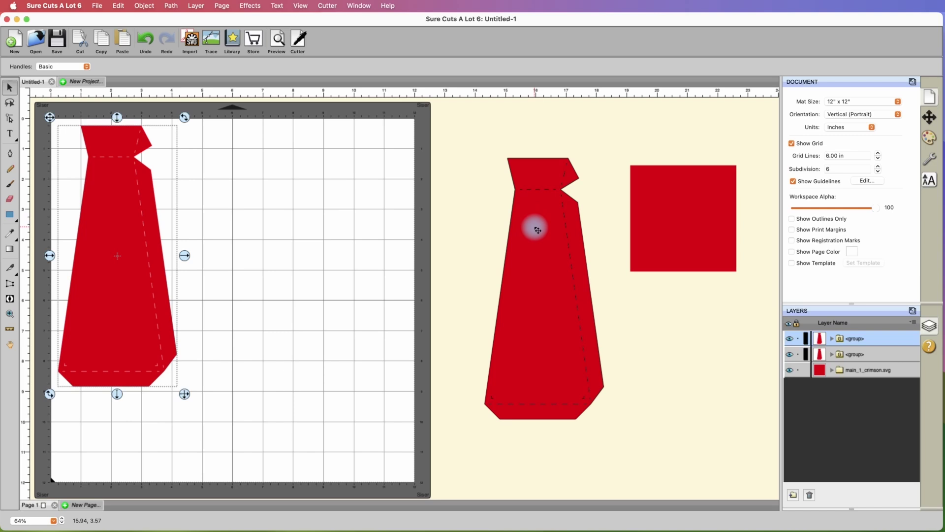
left_click_drag(538, 230, 340, 213)
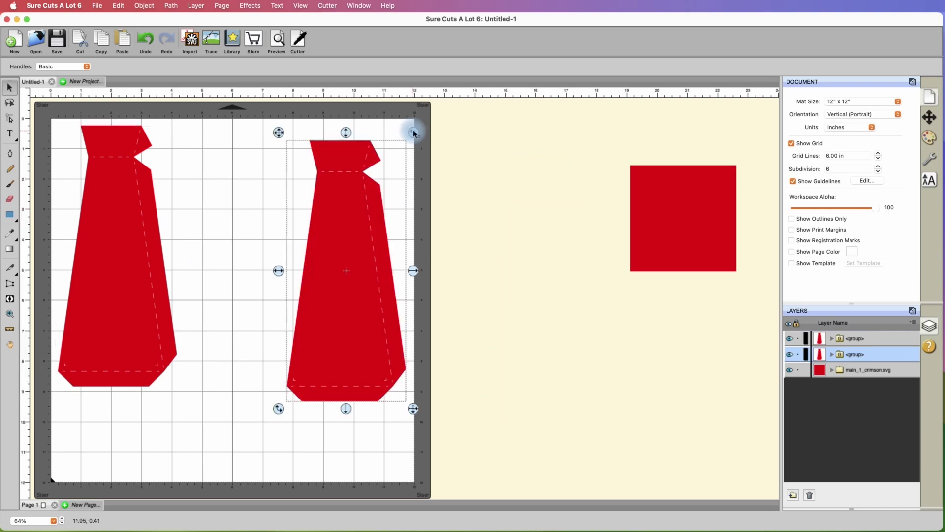
left_click_drag(359, 169, 321, 166)
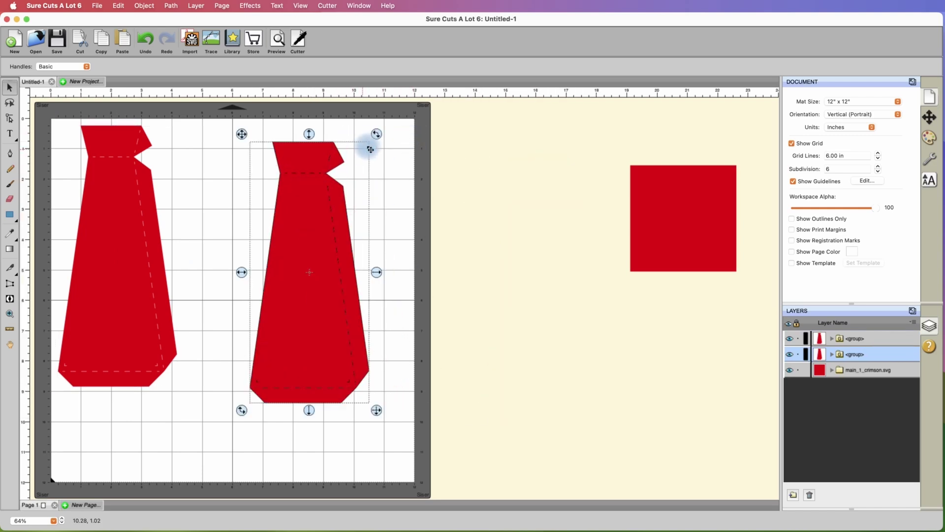
left_click_drag(377, 135, 270, 344)
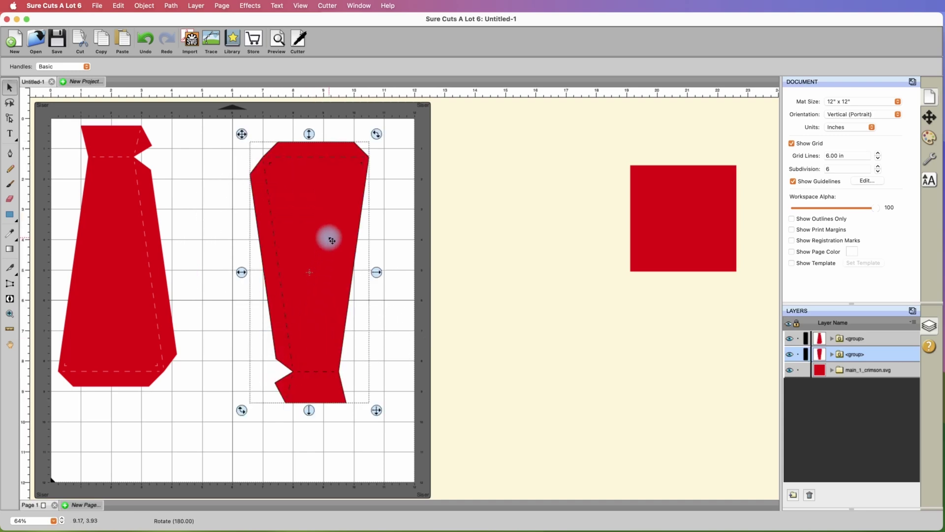
left_click_drag(326, 236, 235, 224)
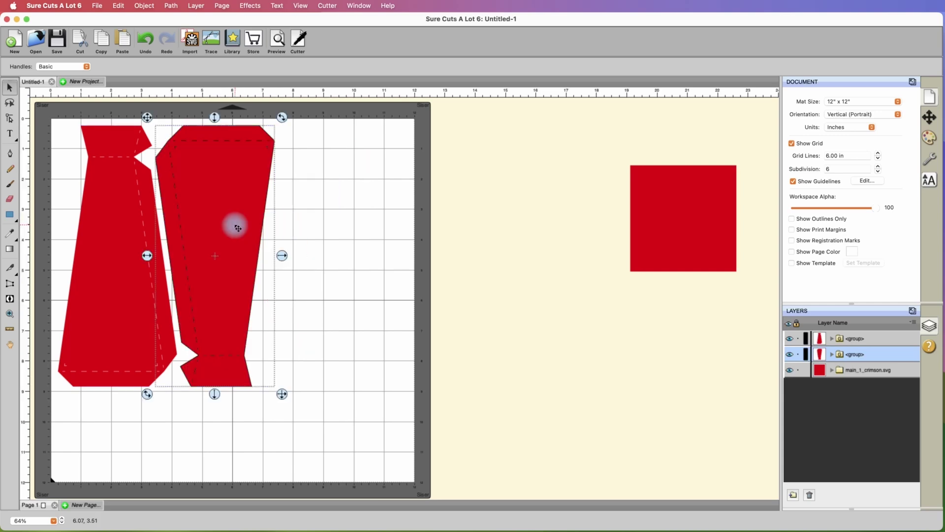
left_click(312, 240)
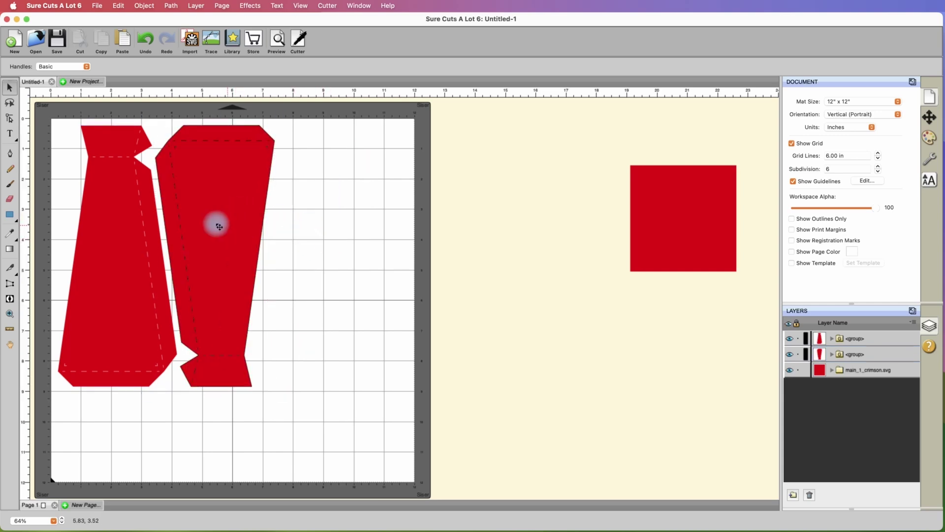
left_click_drag(45, 111, 317, 440)
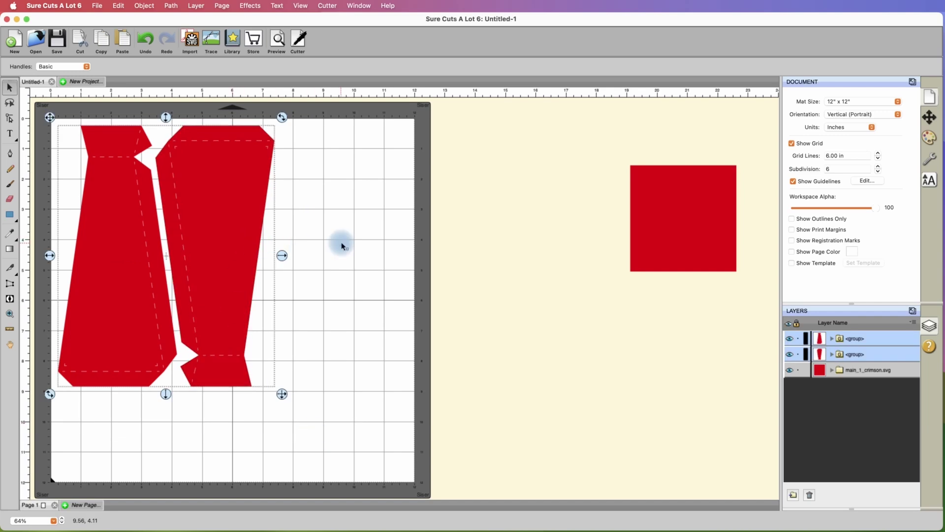
Export the ties to the Desktop as Design Space compatible SVG 'Tiger Lily', then move the red square onto the mat.
left_click(97, 5)
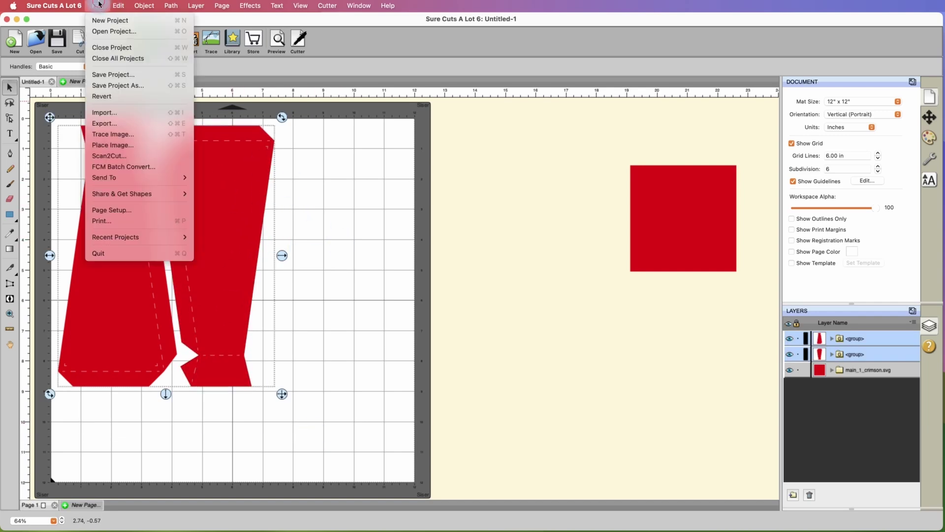
left_click(110, 122)
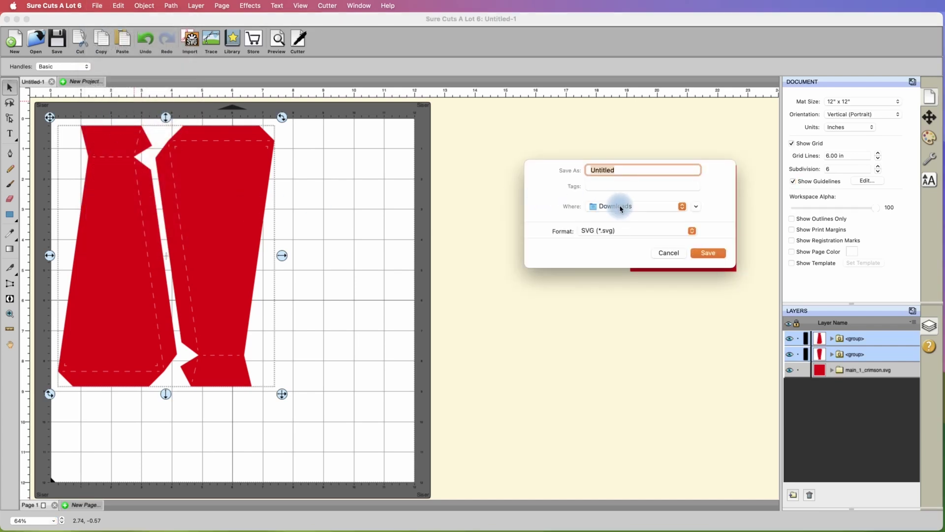
left_click(619, 205)
left_click(617, 345)
type("Tiger Lily 1")
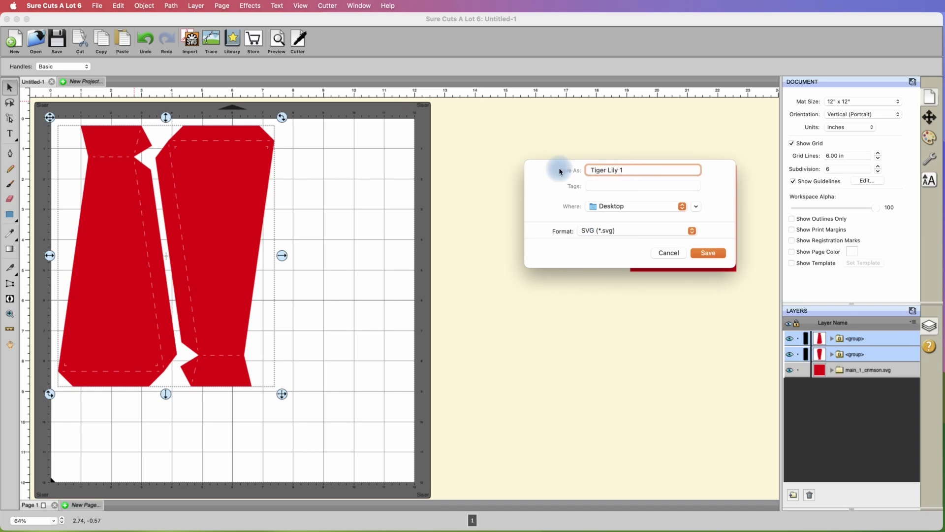
key("Return")
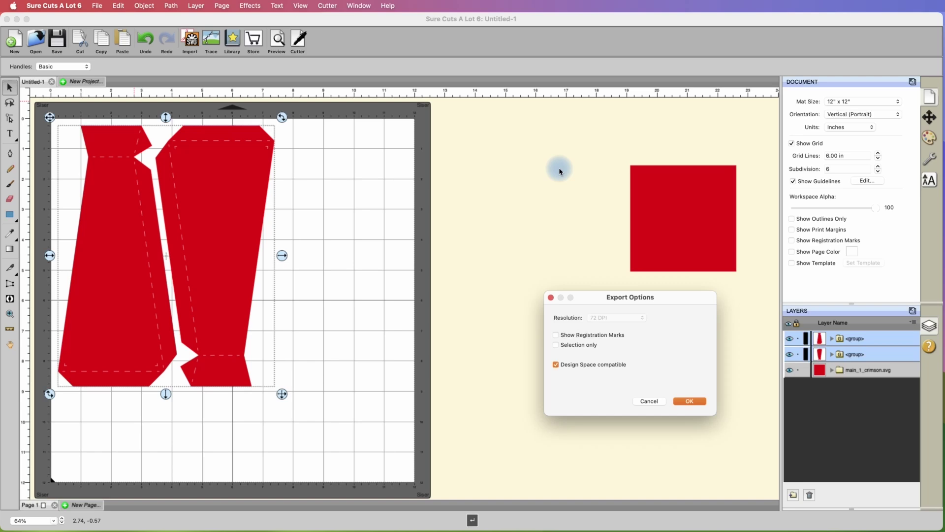
left_click(556, 364)
left_click_drag(586, 297, 547, 290)
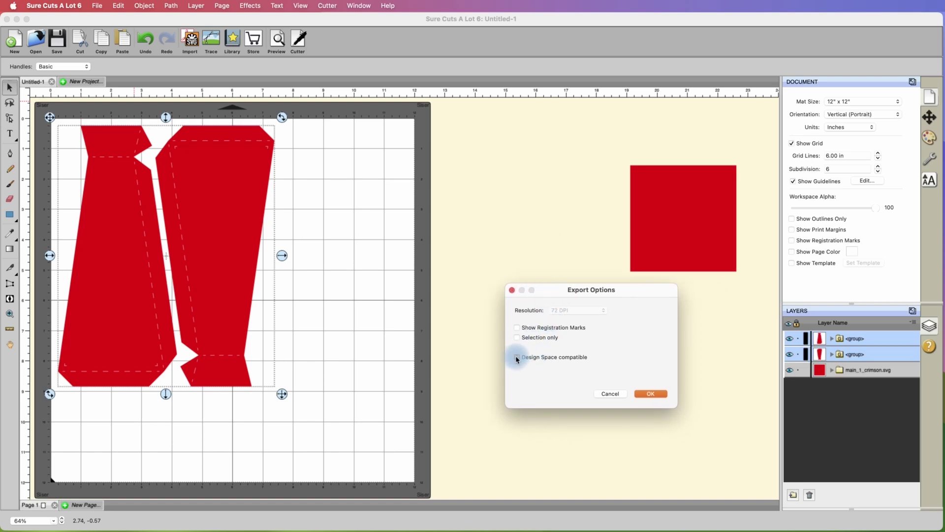
left_click(650, 393)
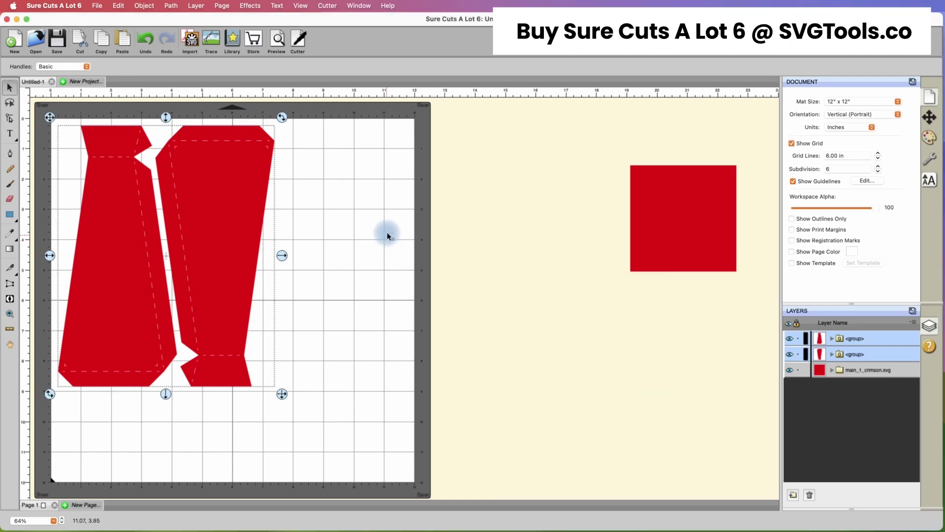
left_click_drag(657, 216, 350, 200)
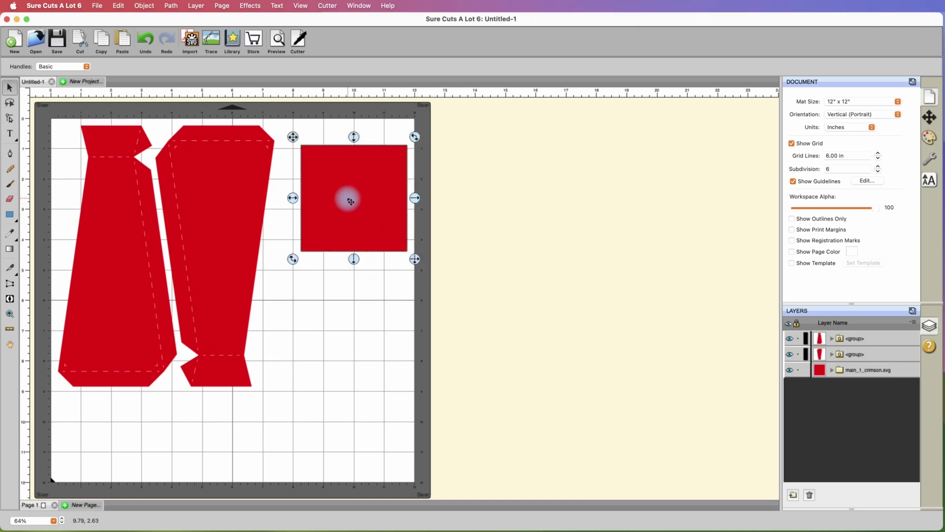
Start a new project and fit petals_1_poppy.svg from the library onto its mat.
left_click(84, 81)
left_click(678, 416)
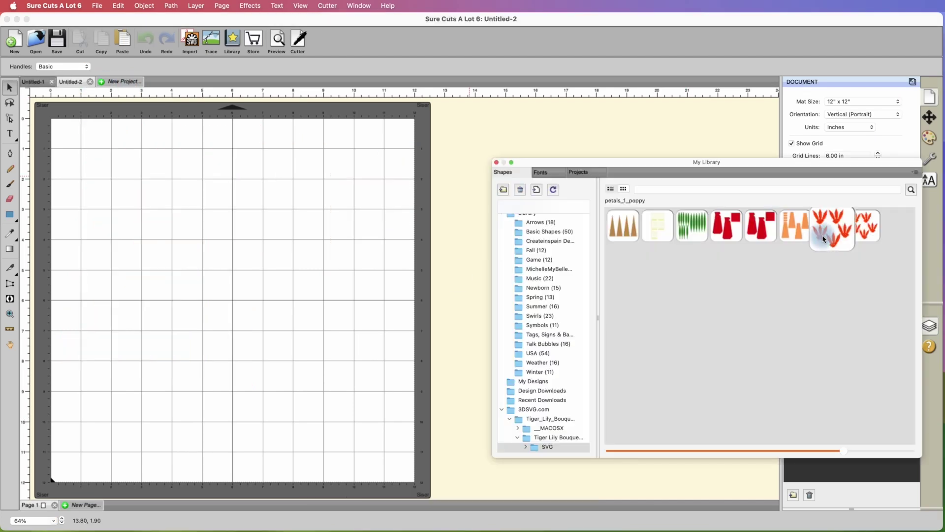
left_click_drag(823, 239, 232, 270)
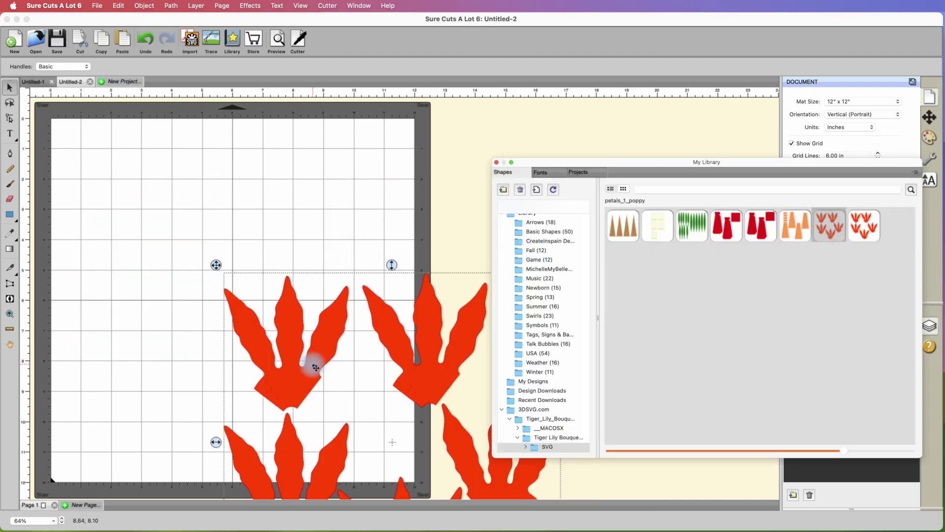
left_click_drag(315, 367, 160, 231)
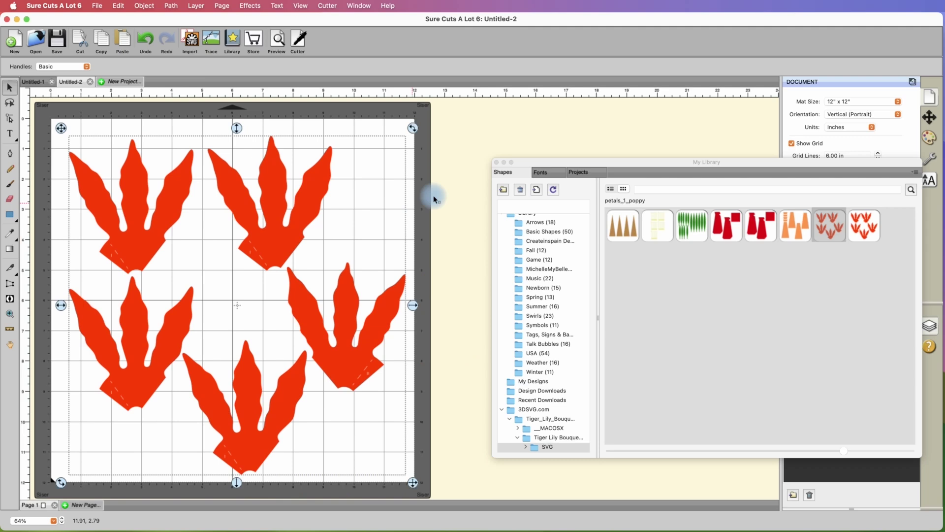
left_click(496, 162)
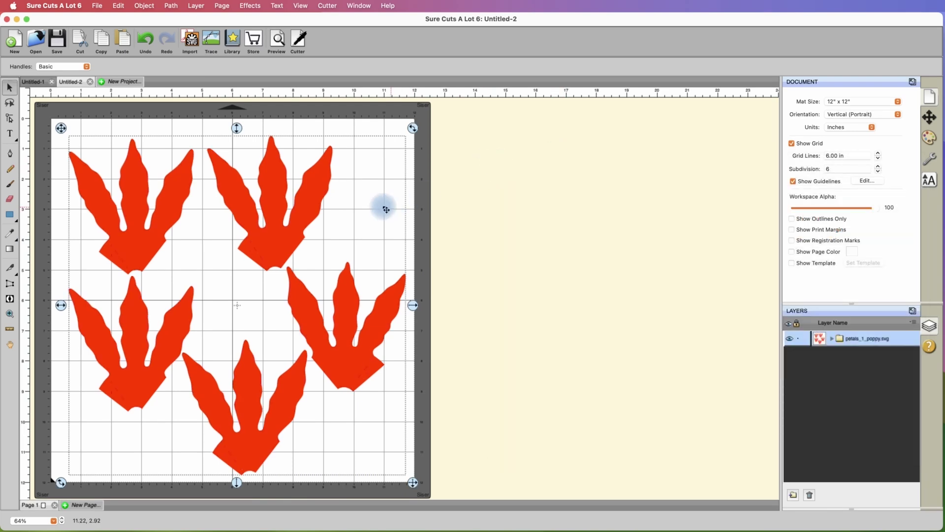
left_click(9, 199)
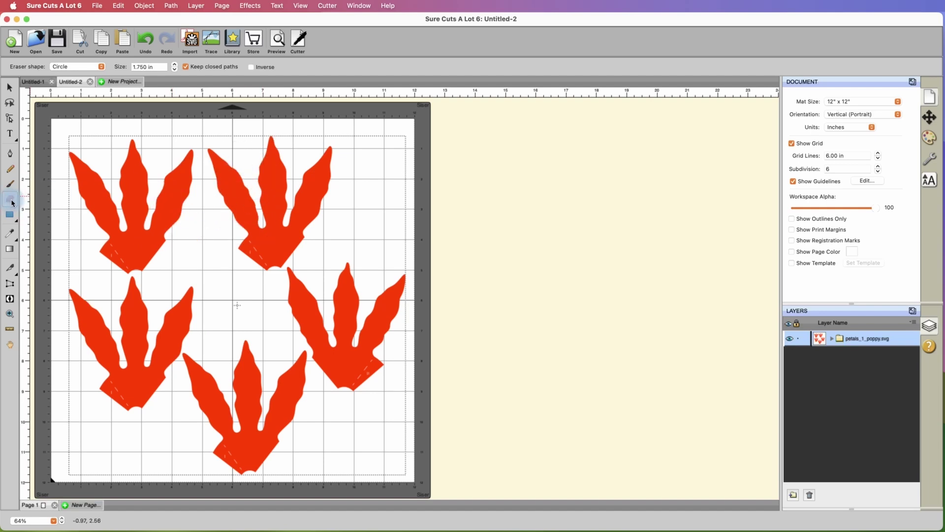
Try the square eraser, then settle on a Circle eraser sized to 1.00 in.
left_click(102, 67)
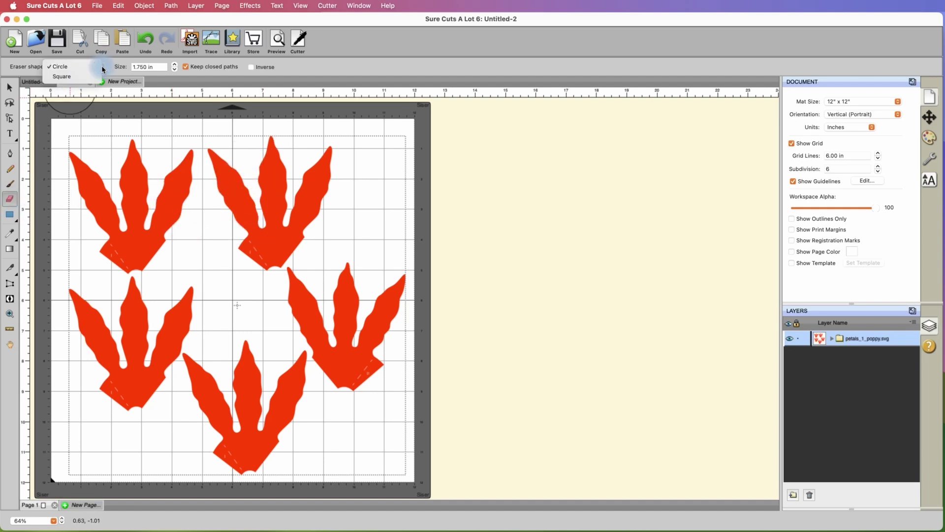
left_click(79, 77)
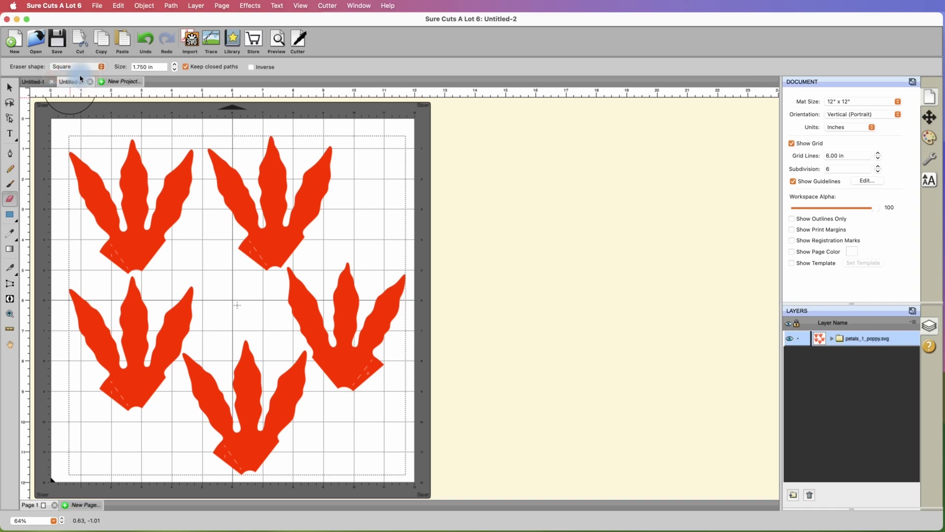
left_click(100, 66)
left_click(93, 57)
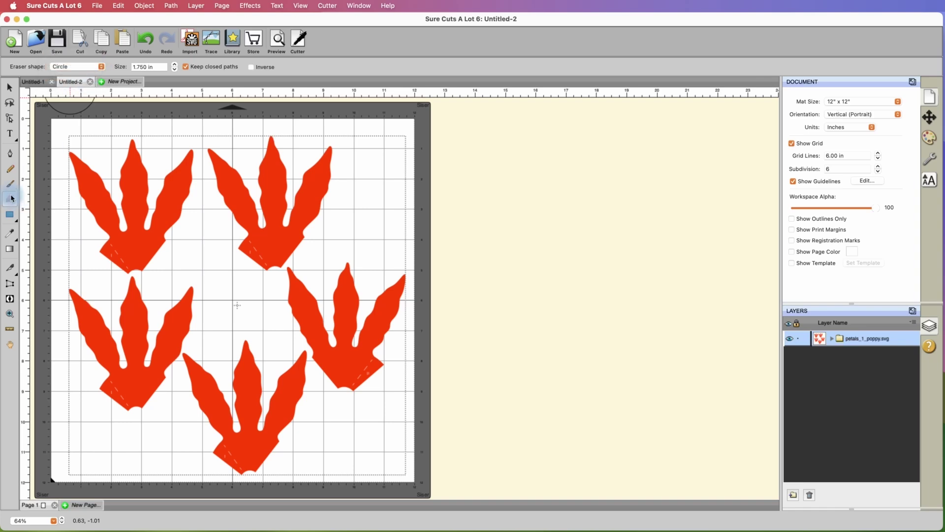
left_click(97, 69)
left_click(94, 76)
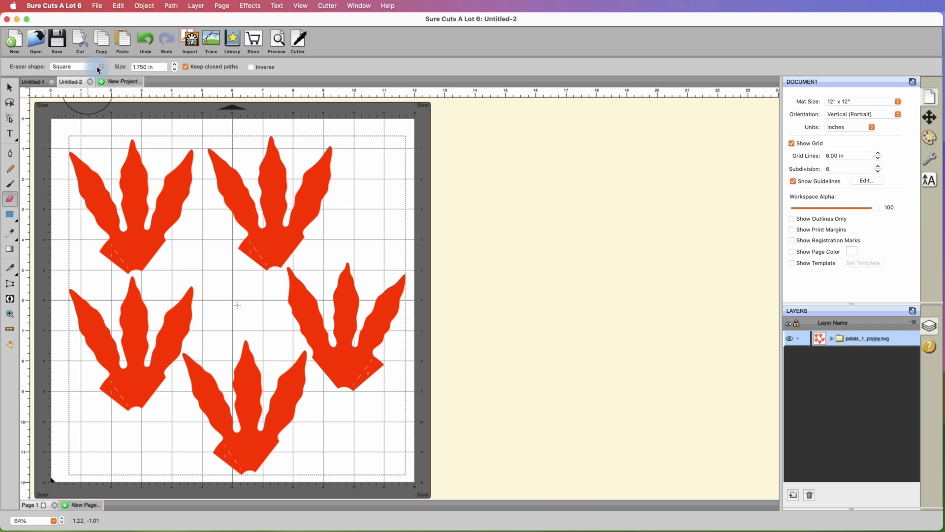
left_click(98, 69)
left_click(63, 57)
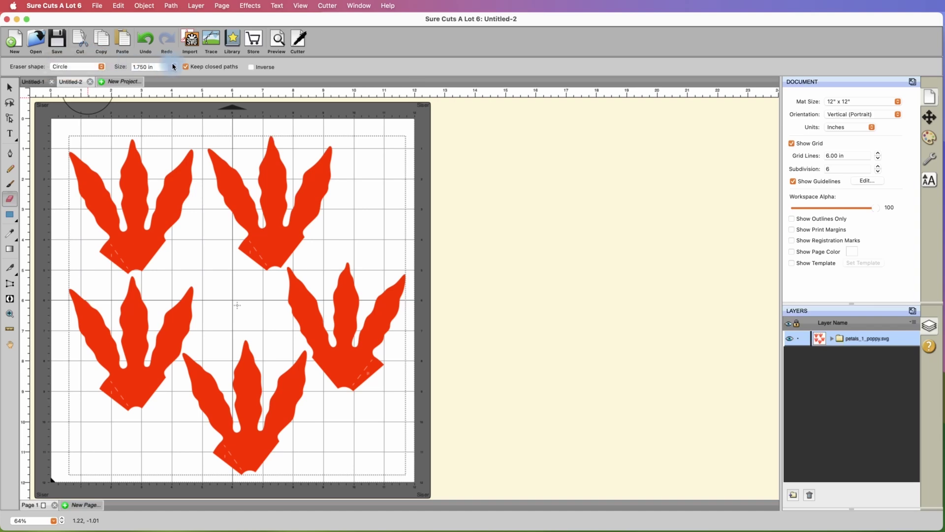
left_click(174, 65)
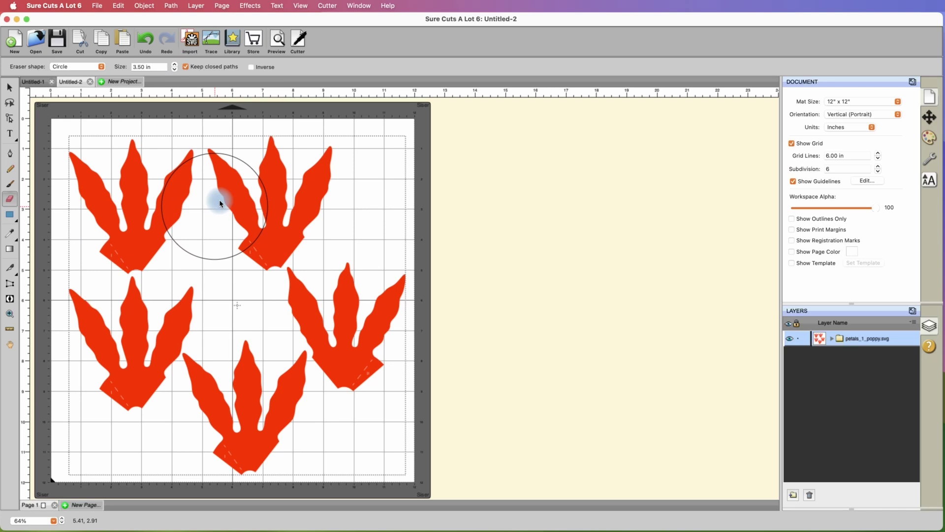
left_click(174, 70)
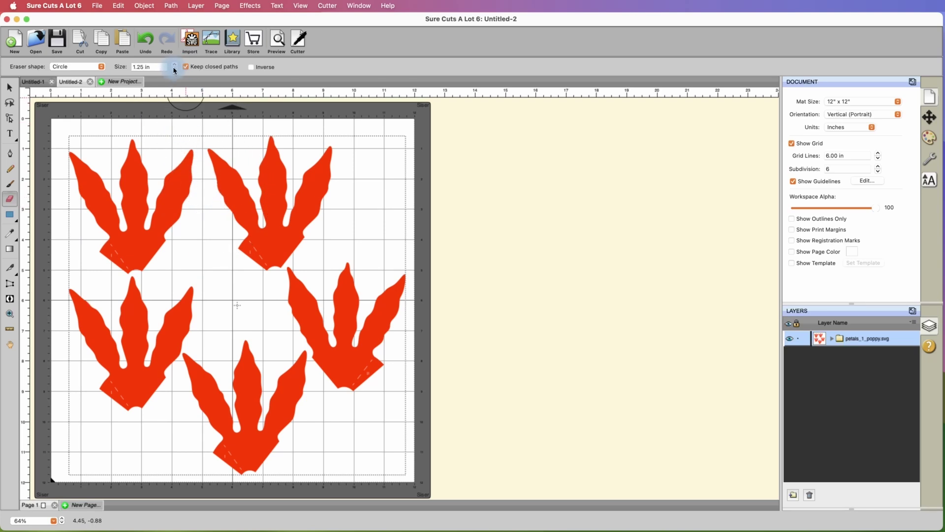
left_click(174, 69)
left_click(174, 64)
Erase the top-middle poppy petal down to its base and try repositioning the remaining petal.
mouse_move(249, 178)
left_mouse_down()
mouse_move(329, 172)
mouse_move(258, 206)
mouse_move(253, 221)
mouse_move(270, 252)
mouse_move(320, 231)
mouse_move(324, 261)
mouse_move(299, 312)
mouse_move(339, 379)
mouse_move(393, 279)
mouse_move(333, 279)
mouse_move(333, 358)
mouse_move(236, 464)
mouse_move(234, 392)
mouse_move(252, 348)
mouse_move(193, 388)
mouse_move(192, 320)
mouse_move(137, 316)
mouse_move(92, 330)
mouse_move(77, 321)
mouse_move(146, 388)
mouse_move(162, 353)
left_mouse_up()
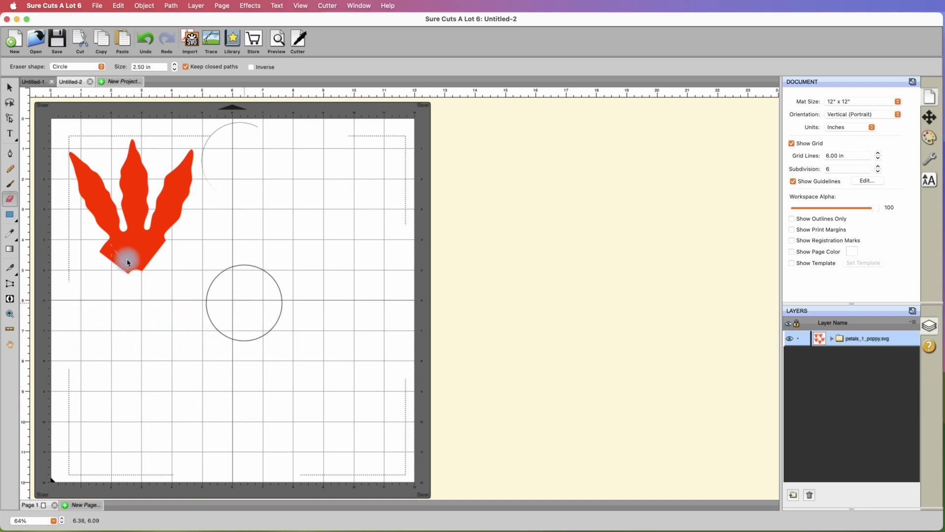
left_click(10, 91)
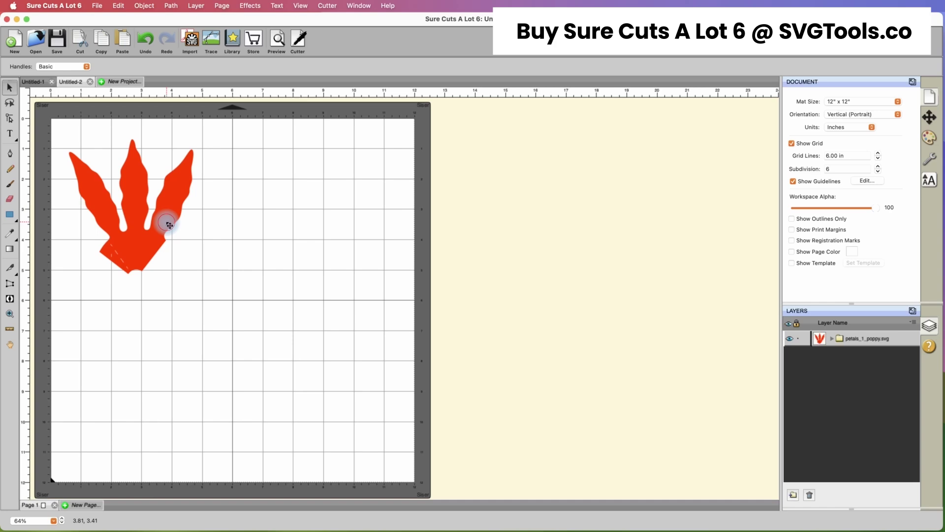
left_click(149, 245)
mouse_move(150, 244)
left_mouse_down()
mouse_move(177, 243)
mouse_move(147, 246)
mouse_move(147, 228)
mouse_move(119, 264)
mouse_move(141, 252)
left_mouse_up()
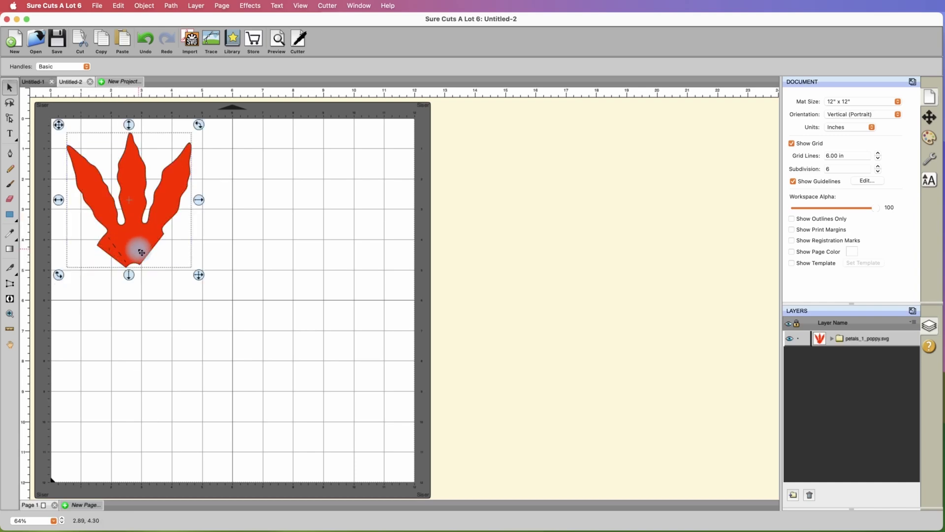
left_click_drag(141, 252, 141, 252)
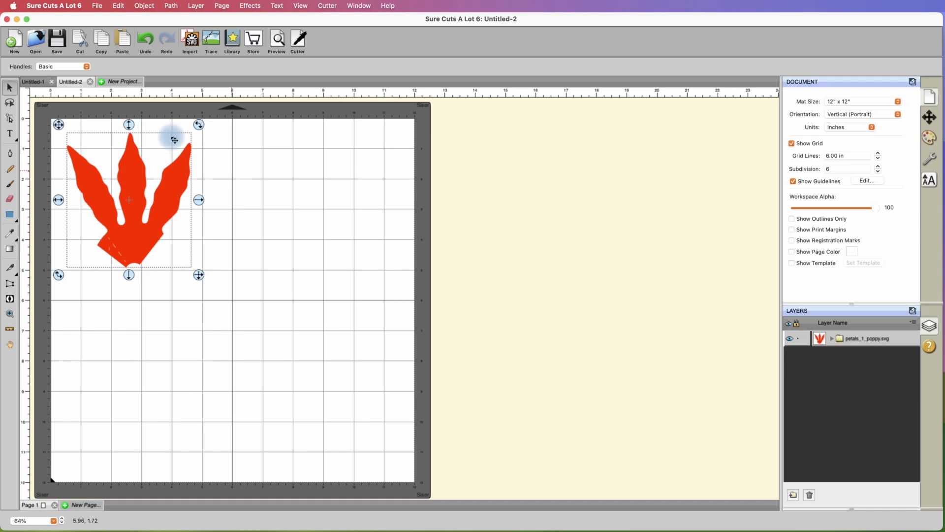
Create the empty Untitled-3 project and add the green leaves design from My Library.
left_click(118, 82)
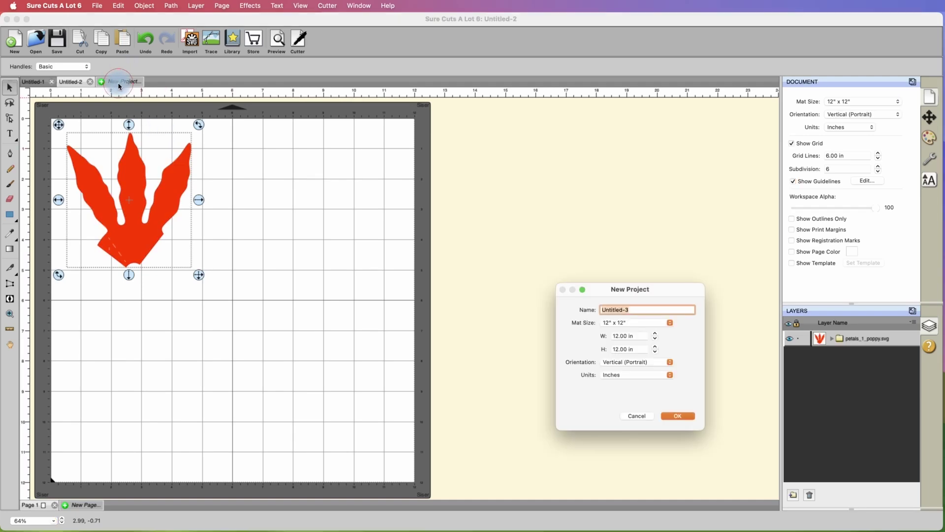
left_click(681, 416)
key("super+Tab")
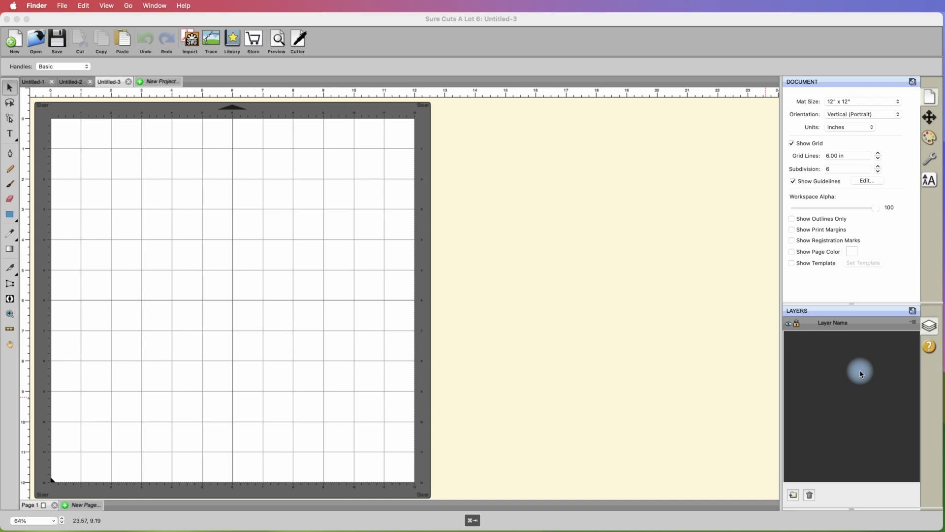
key("super+Tab")
left_click(241, 45)
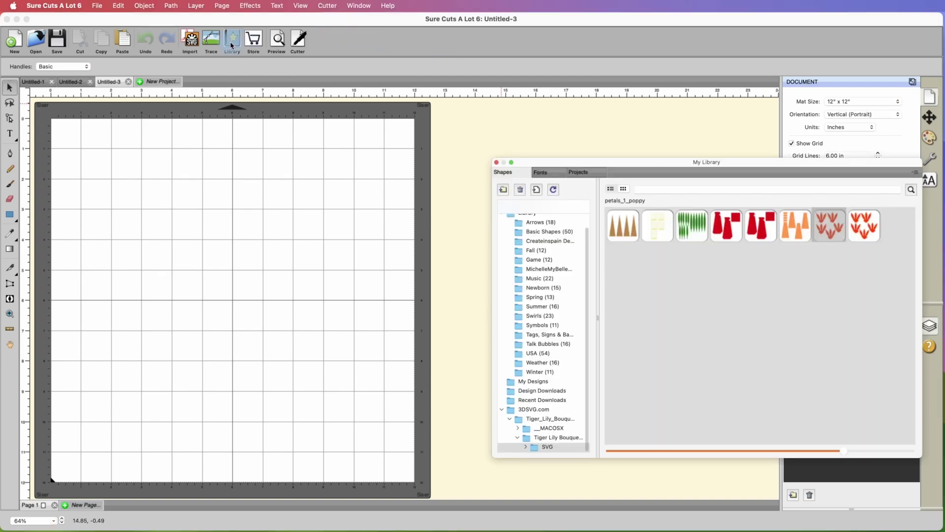
double_click(692, 225)
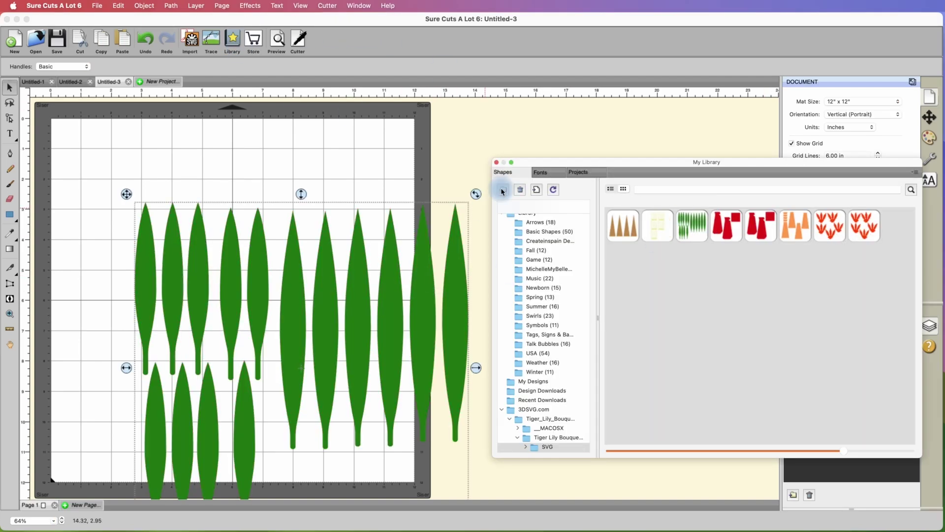
Drag the green leaf group up-left so it fits on the Untitled-3 mat, and move the library window aside.
left_click_drag(362, 279, 294, 206)
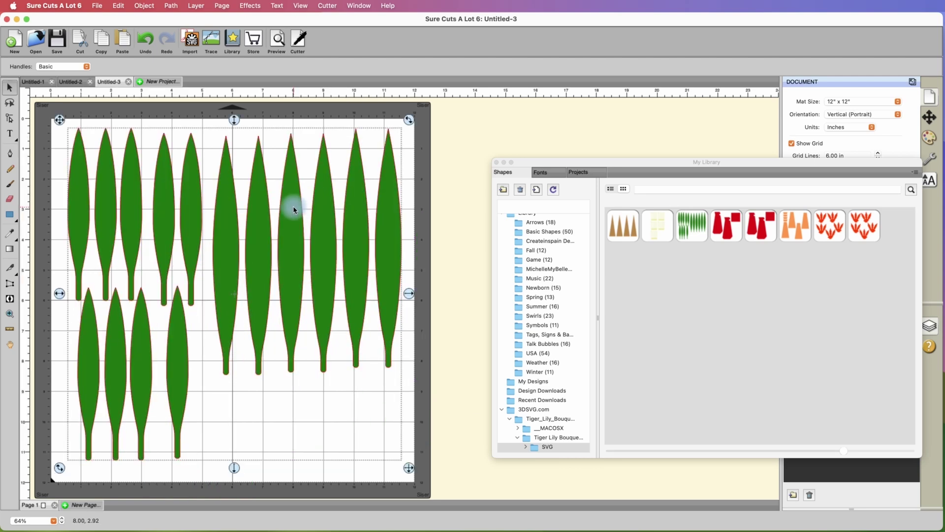
right_click(292, 211)
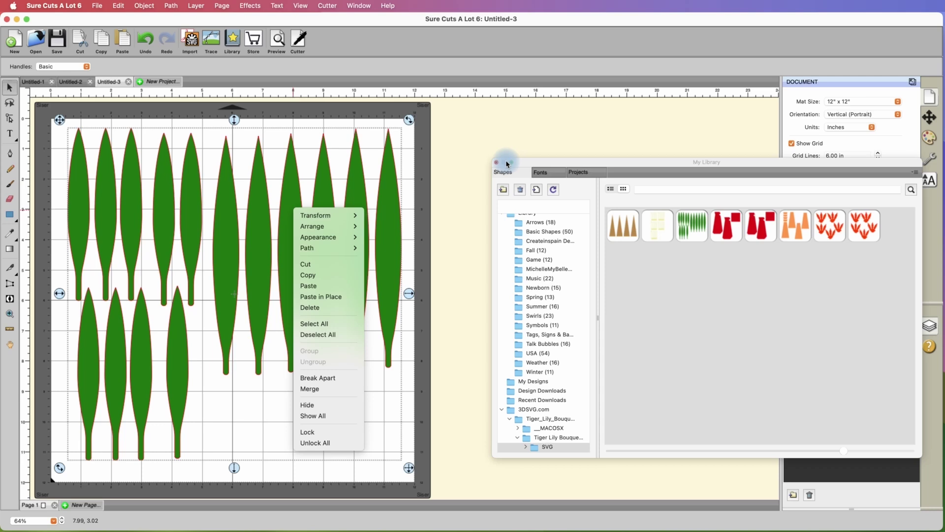
left_click_drag(502, 161, 531, 157)
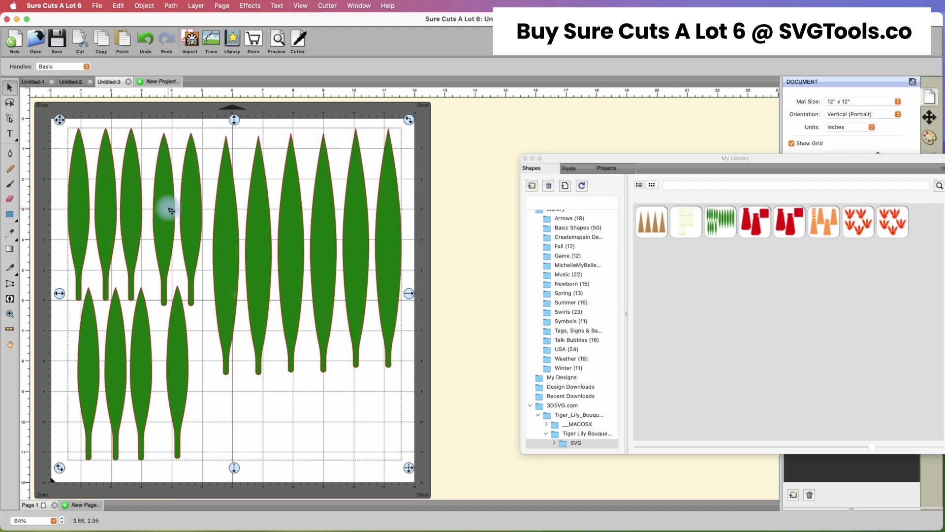
Break the leaf group apart and check that each leaf is now separate.
right_click(169, 206)
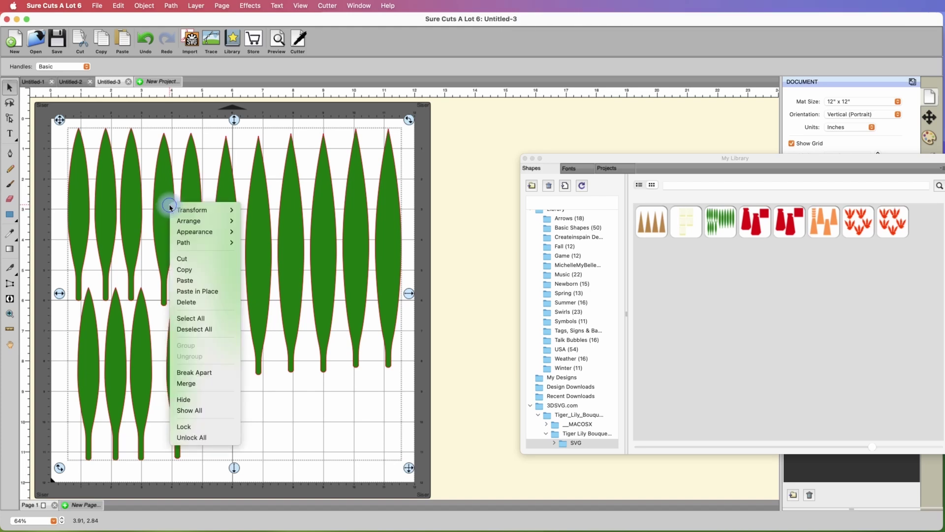
left_click(163, 190)
right_click(166, 190)
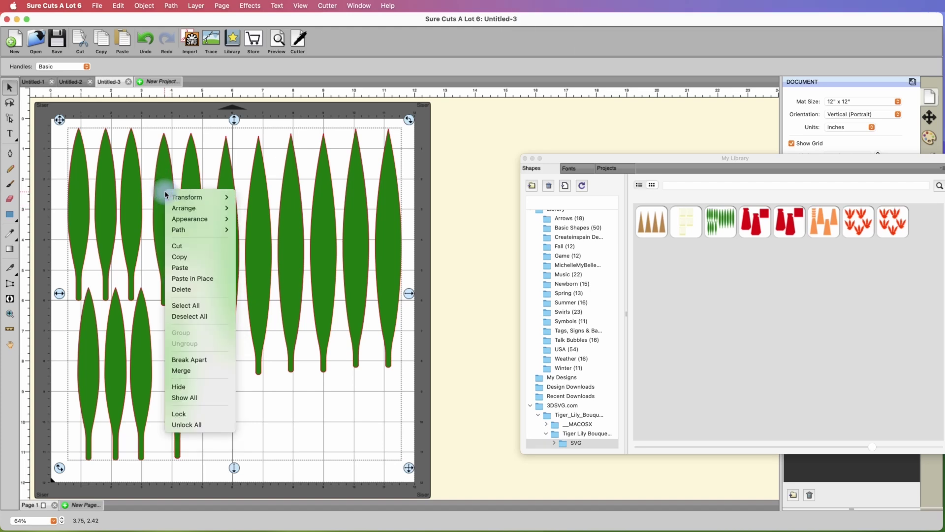
left_click(192, 361)
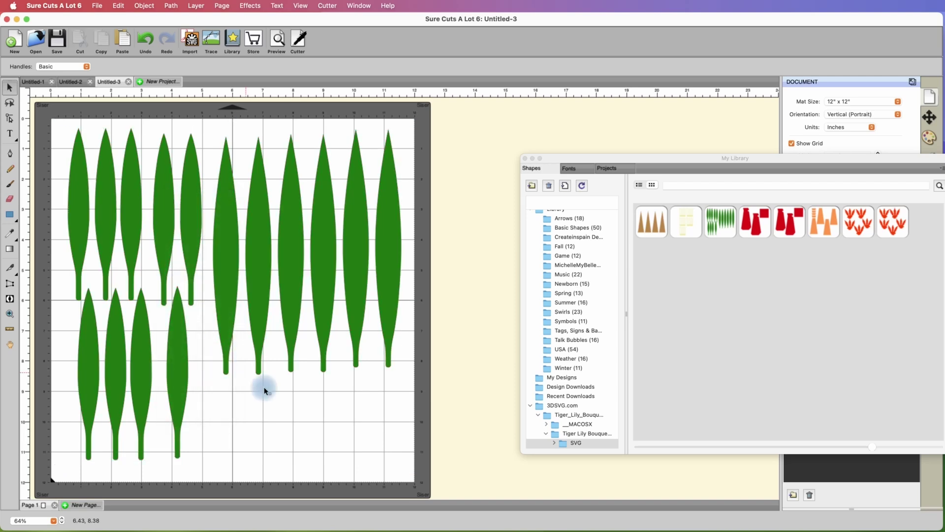
left_click(303, 423)
left_click(115, 205)
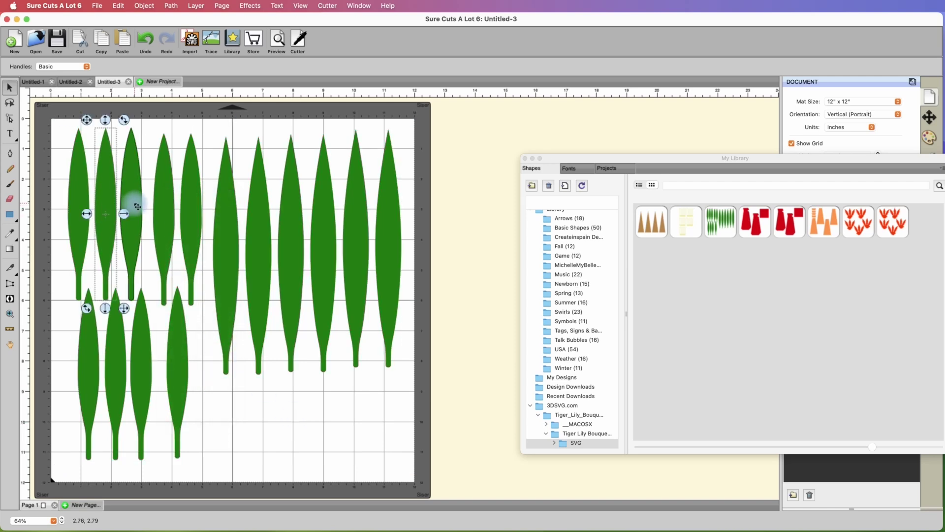
left_click(138, 207)
left_click(110, 192)
left_click(90, 192)
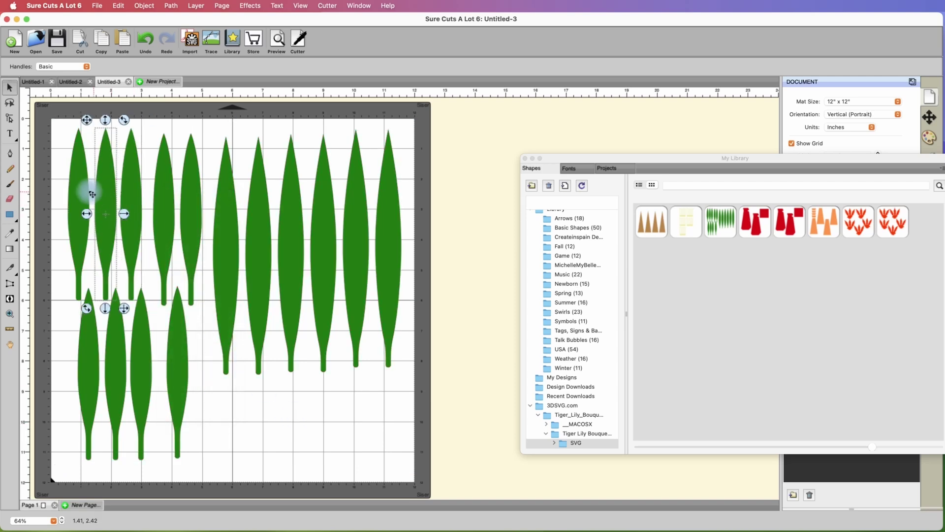
left_click(82, 192)
Shift the second, third and fourth top-row leaves slightly left.
left_click(114, 190)
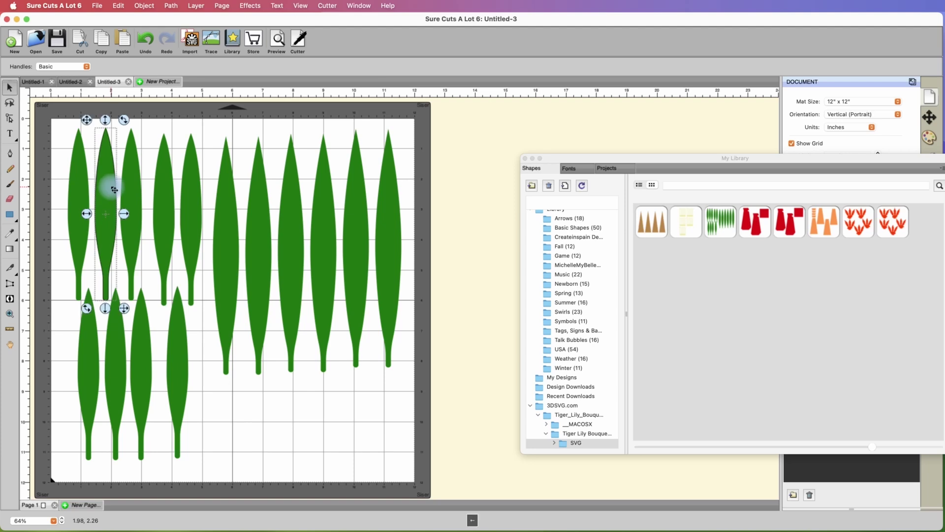
left_click_drag(114, 190, 111, 190)
left_click(133, 188)
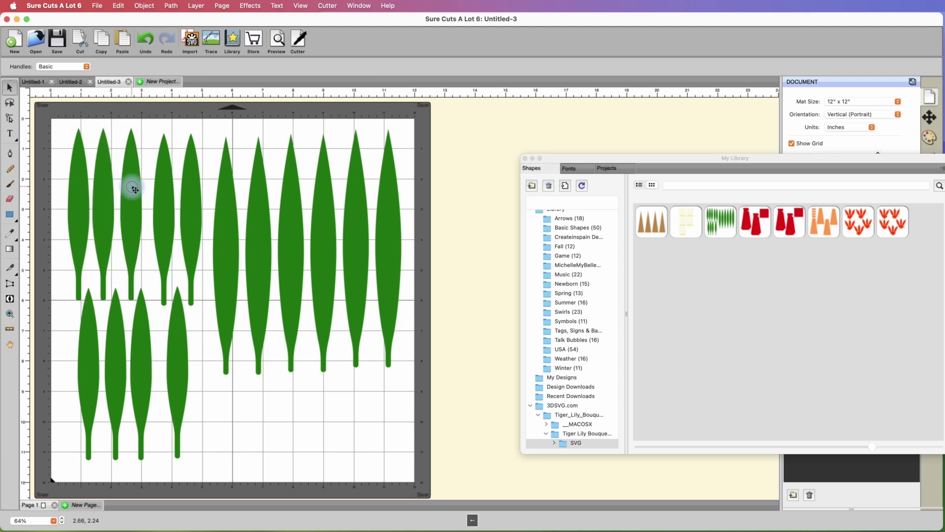
key("Left")
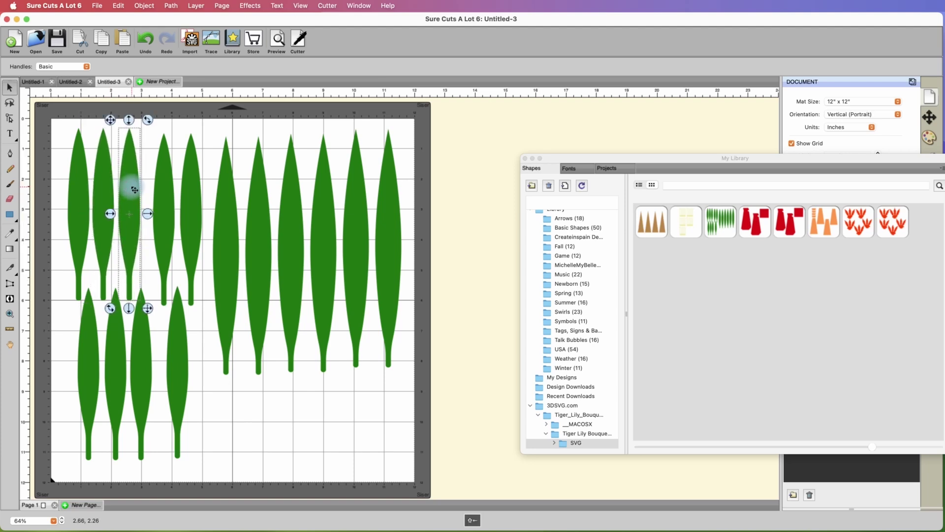
left_click(163, 187)
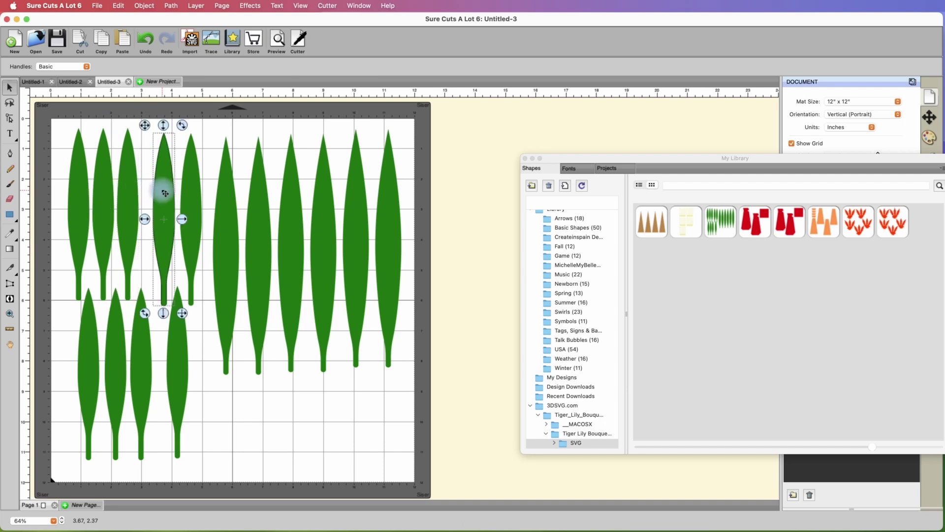
key("Left")
key("Left")
key("Left")
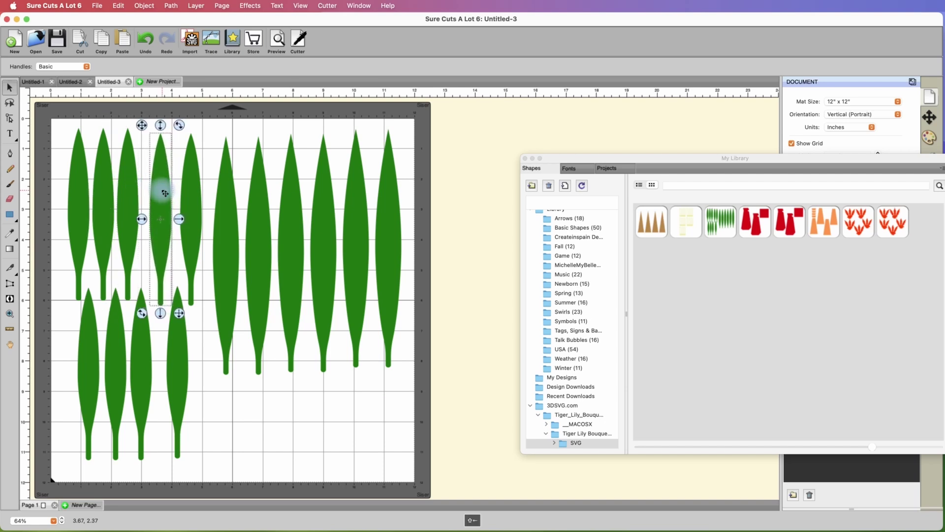
Set the nudge distance to 0.210 in under Settings > Edit and test it on the rightmost leaf.
left_click(69, 6)
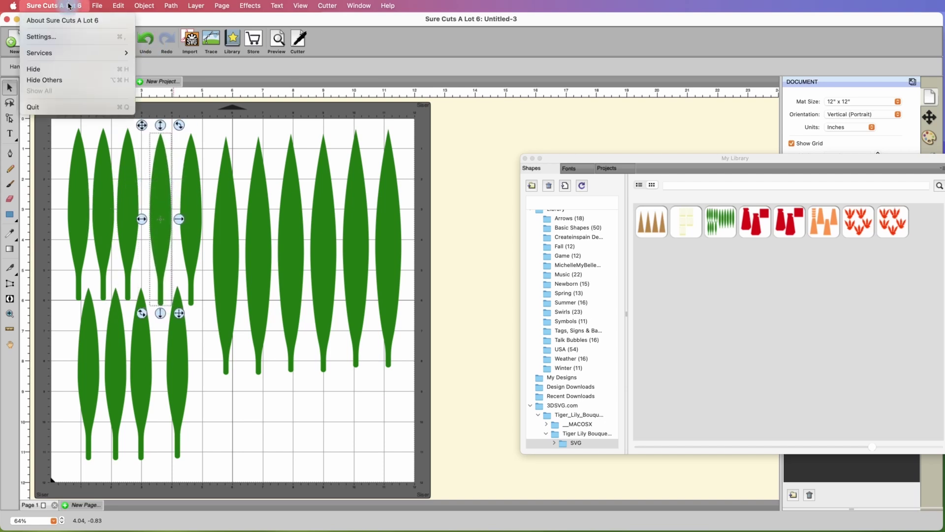
left_click(69, 6)
left_click(69, 6)
left_click(65, 38)
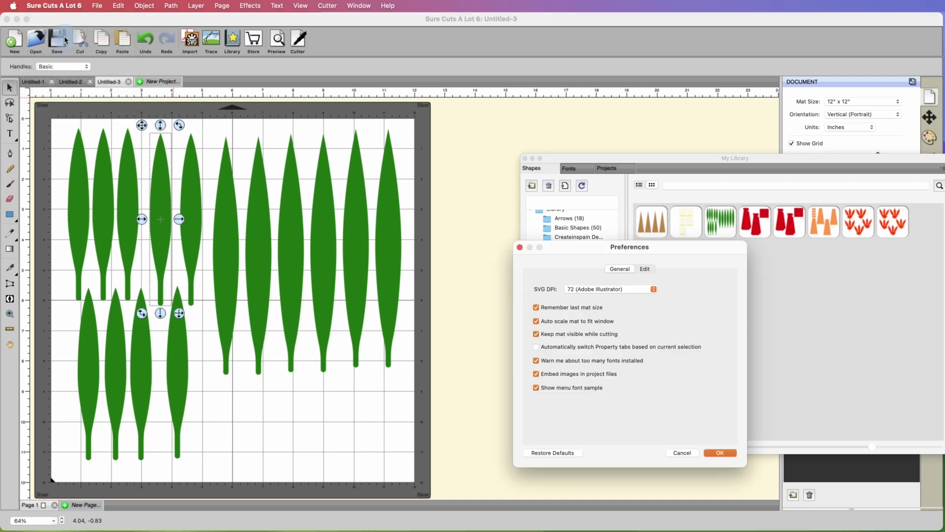
left_click(645, 270)
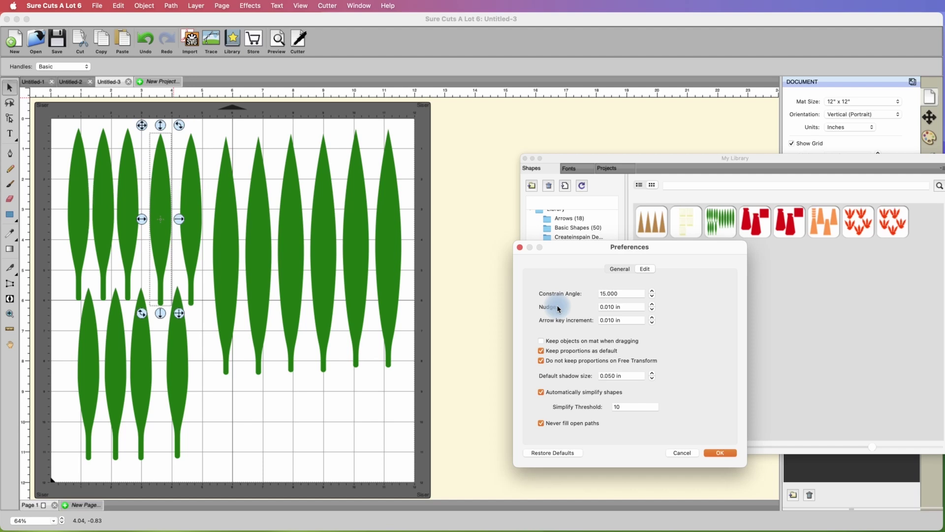
left_click_drag(640, 245, 604, 245)
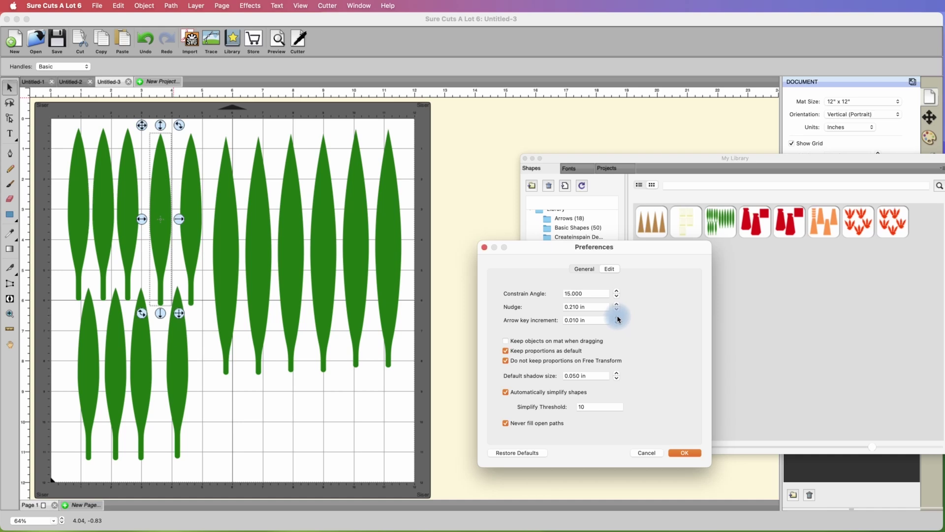
left_click(674, 452)
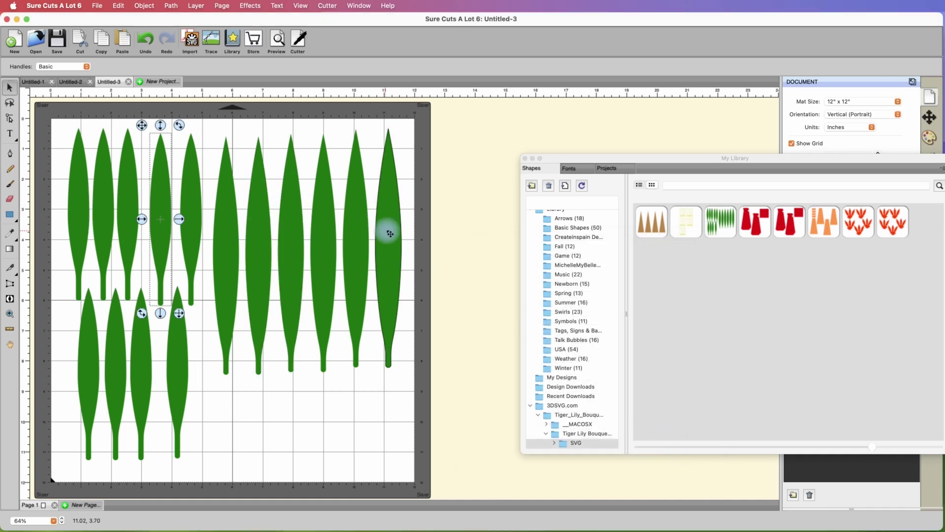
left_click(388, 230)
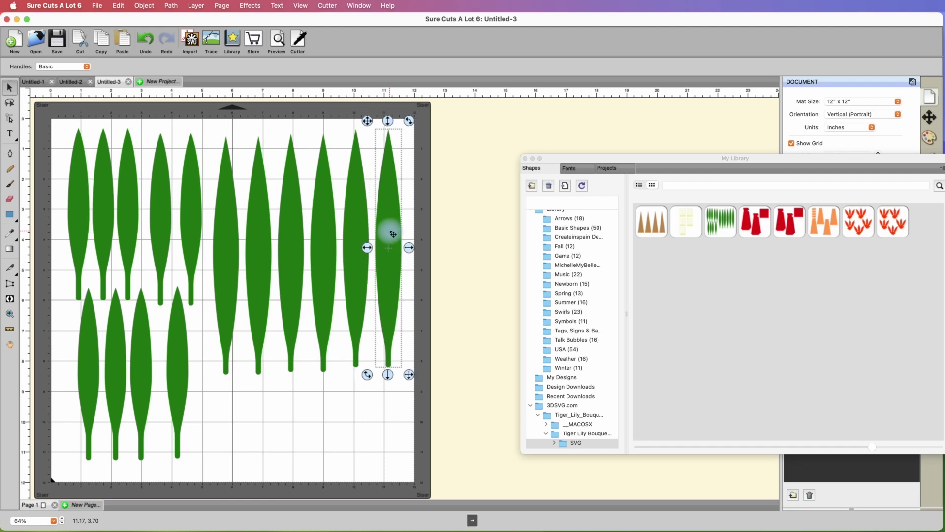
key("Left")
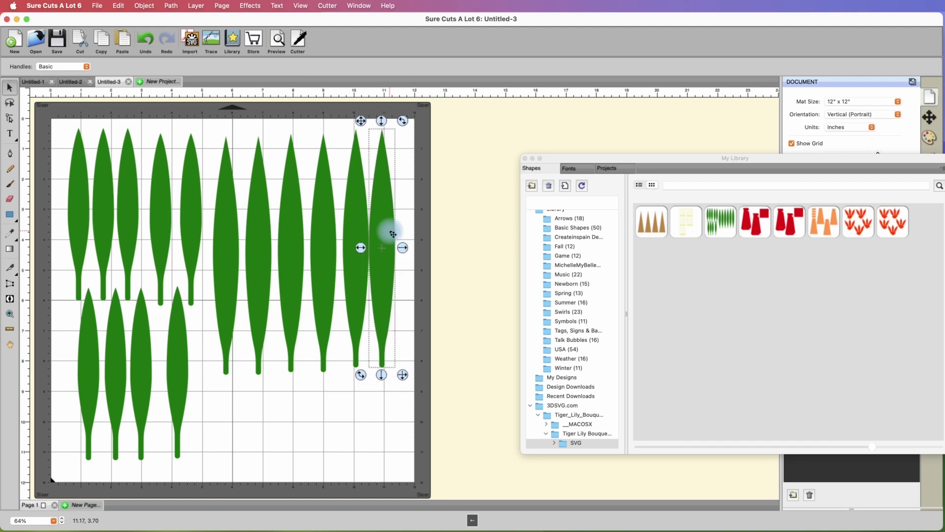
key("Right")
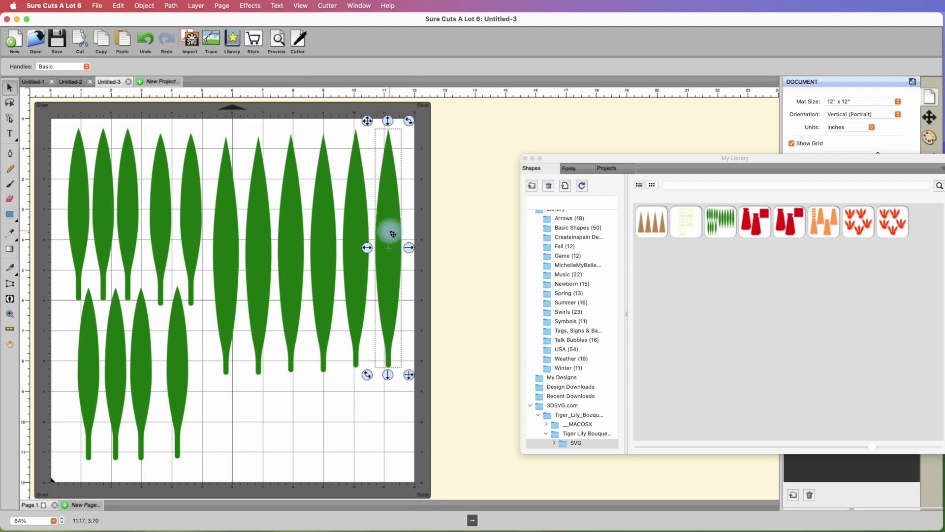
Set the arrow key increment to 0.110 in and nudge the rightmost tall leaf left.
left_click(74, 6)
left_click(73, 34)
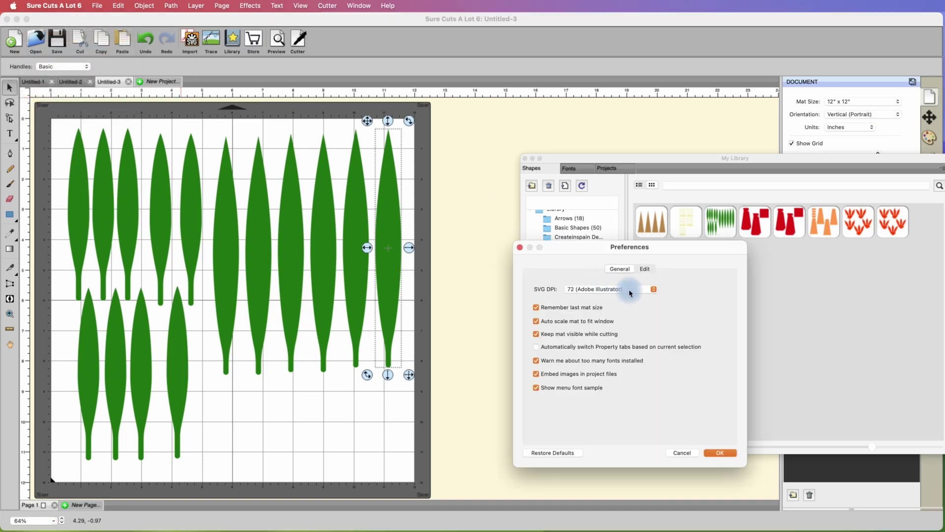
left_click(644, 269)
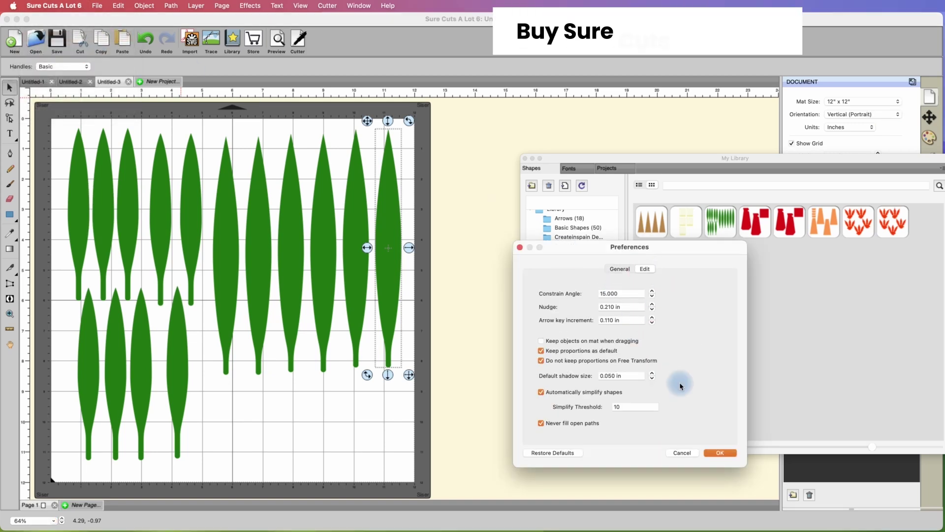
left_click(716, 451)
left_click(430, 217)
left_click(396, 220)
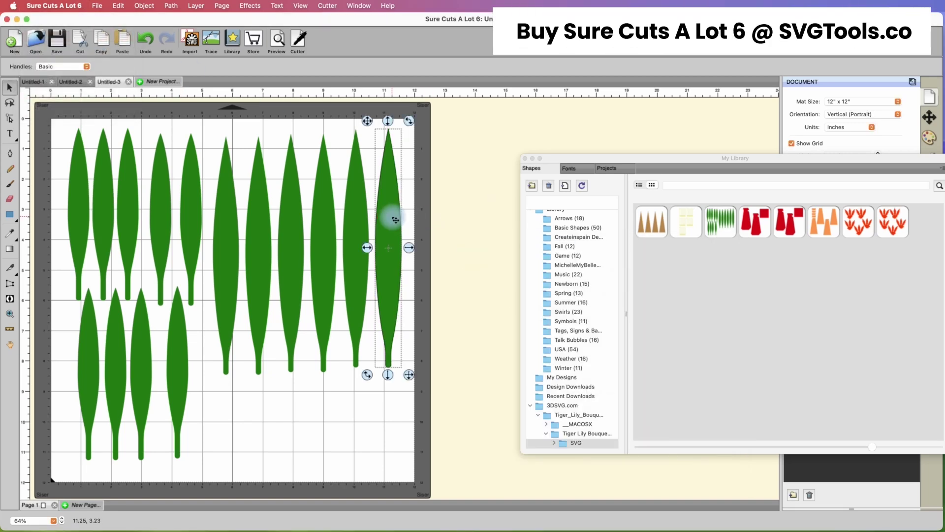
key("Left")
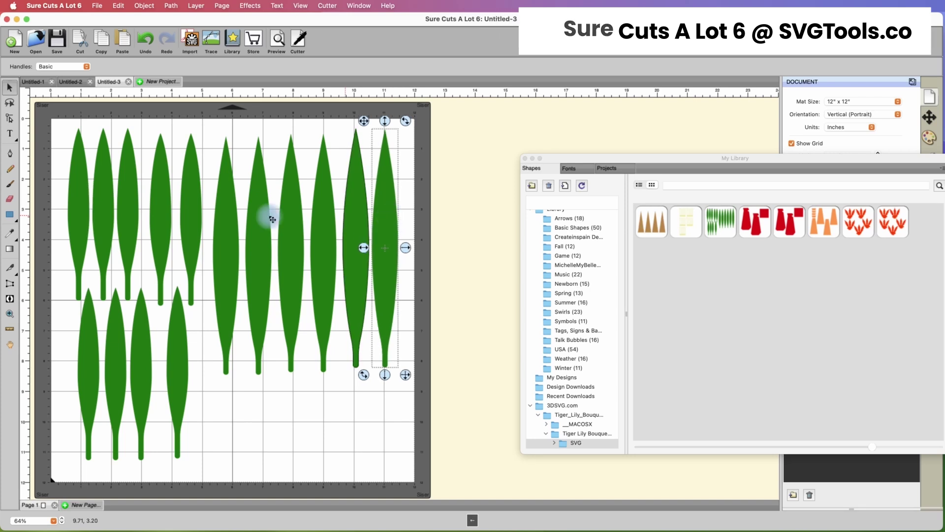
left_click(165, 213)
Move the fourth top leaf to even the row spacing, then marquee-select the six tall right-hand leaves.
key("Left")
key("Left")
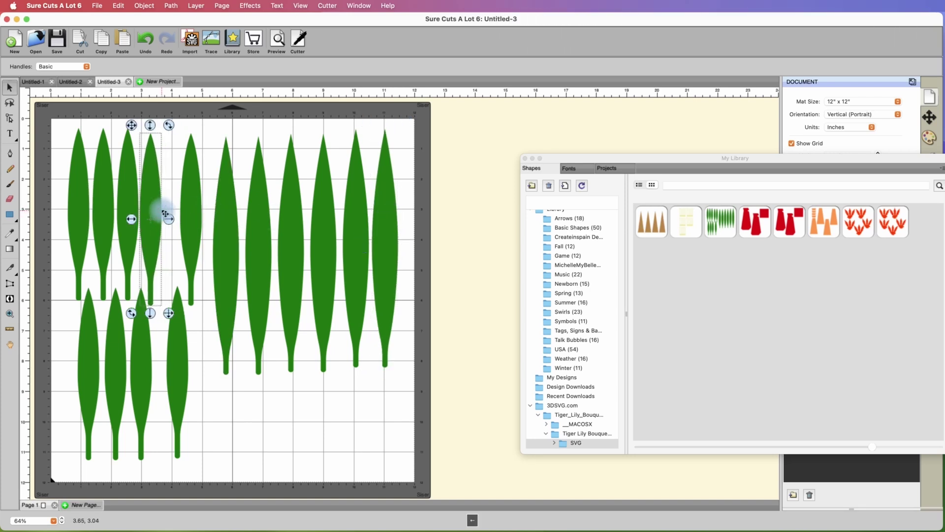
left_click_drag(165, 214, 195, 214)
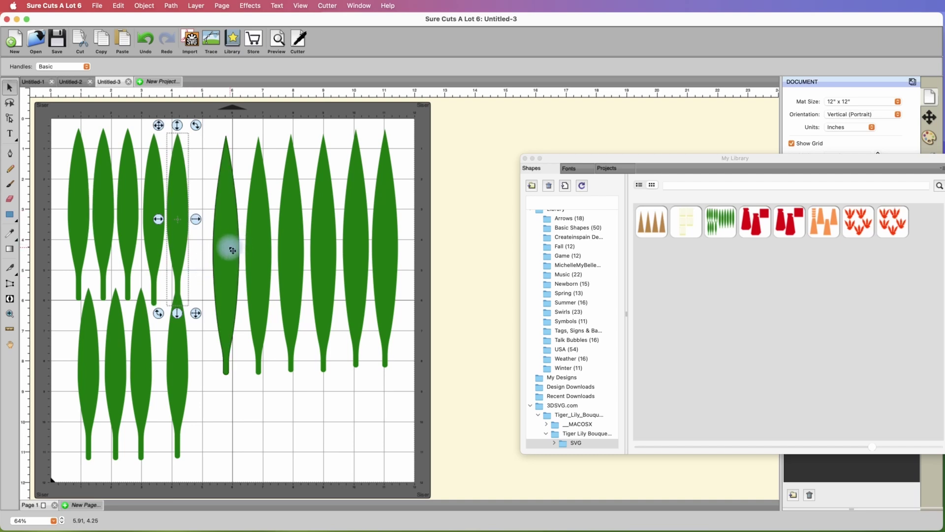
left_click_drag(424, 387, 207, 121)
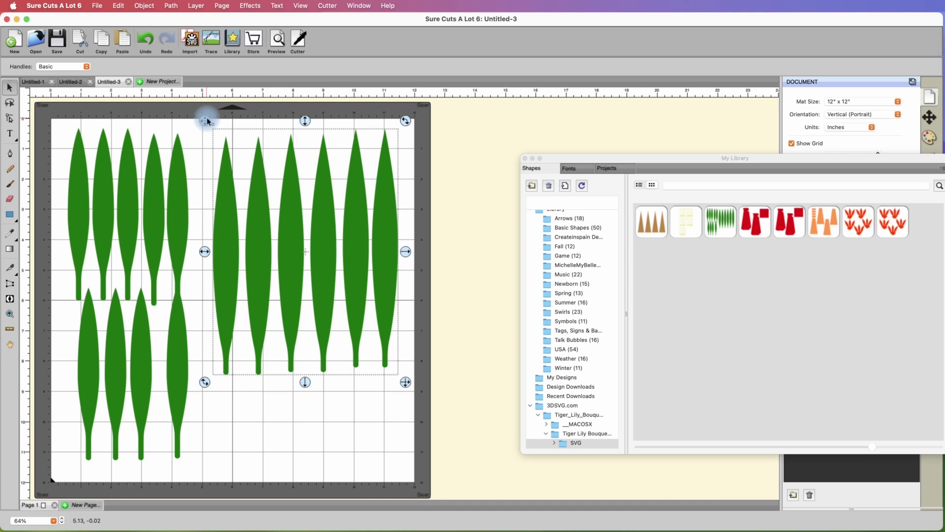
Restore the deleted tall leaves and slide three of them left beside the top row.
key("BackSpace")
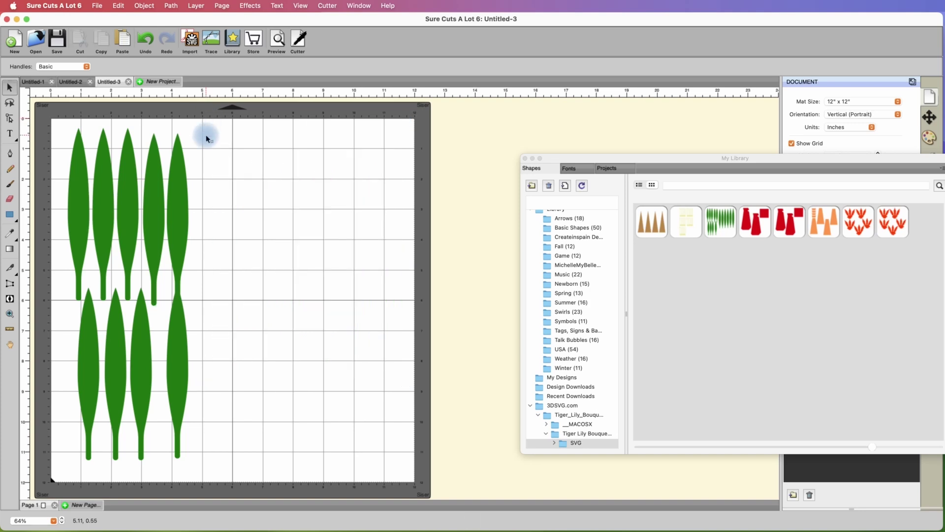
key("super+z")
left_click(478, 190)
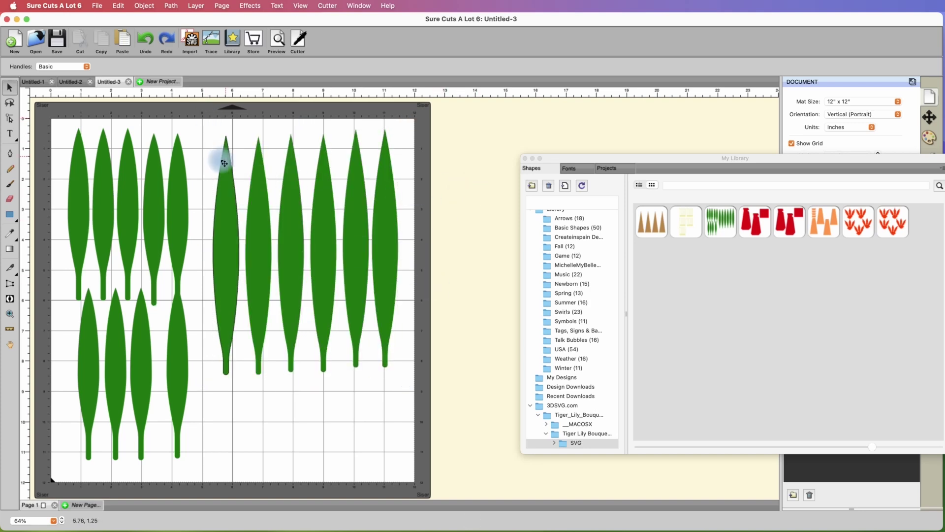
left_click_drag(226, 201, 206, 194)
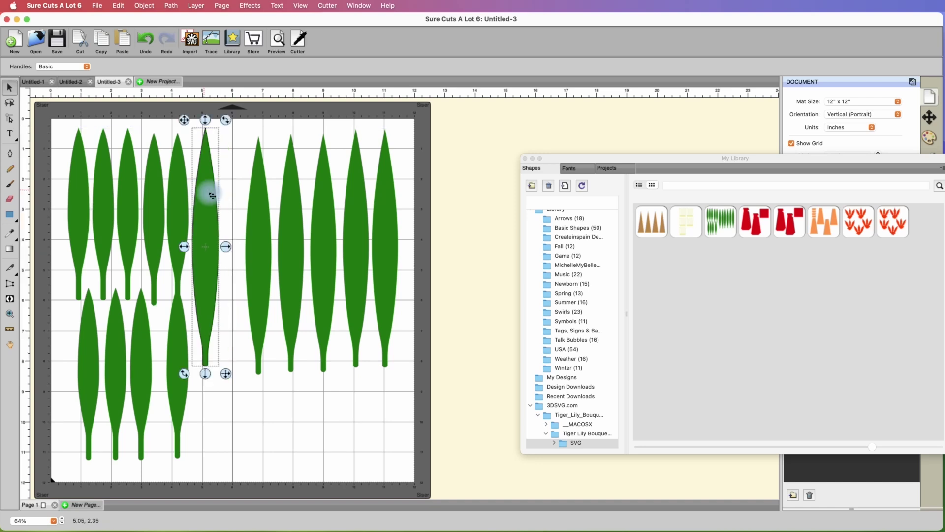
left_click_drag(263, 212, 241, 208)
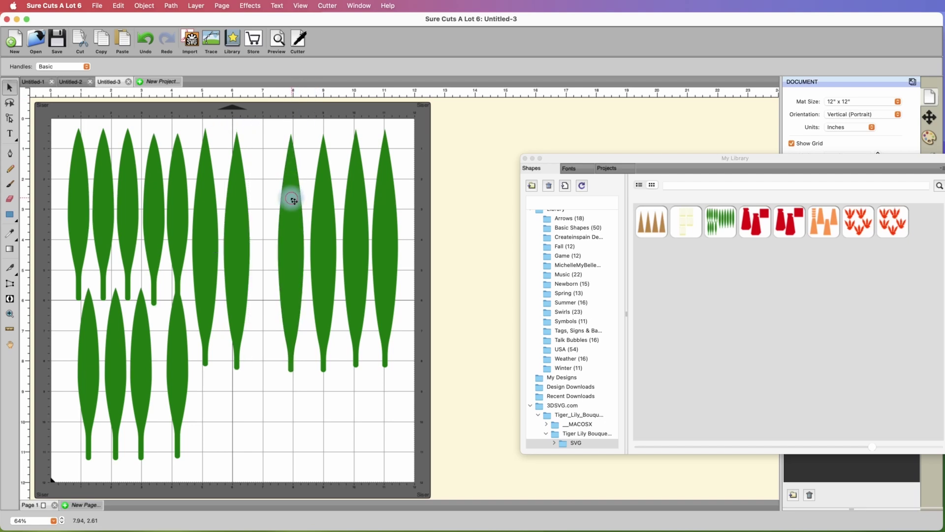
left_click_drag(290, 196, 275, 199)
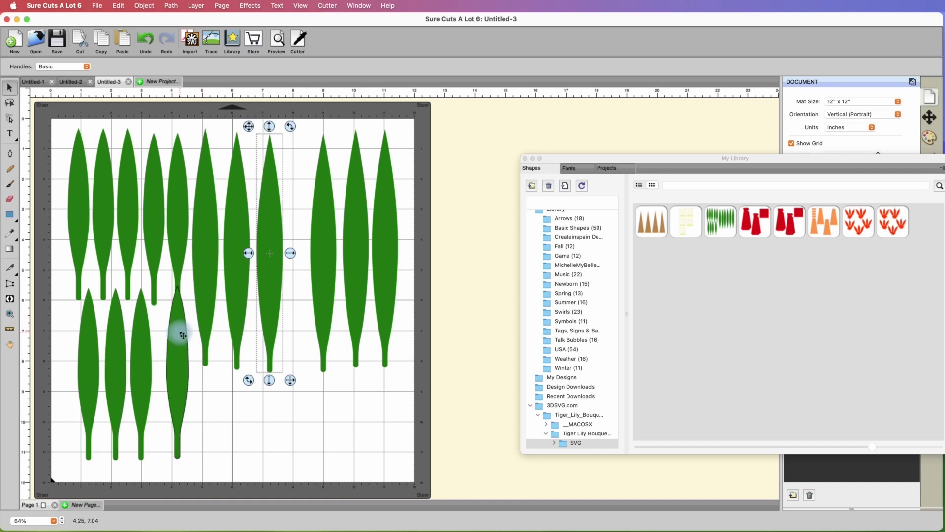
left_click_drag(183, 336, 174, 338)
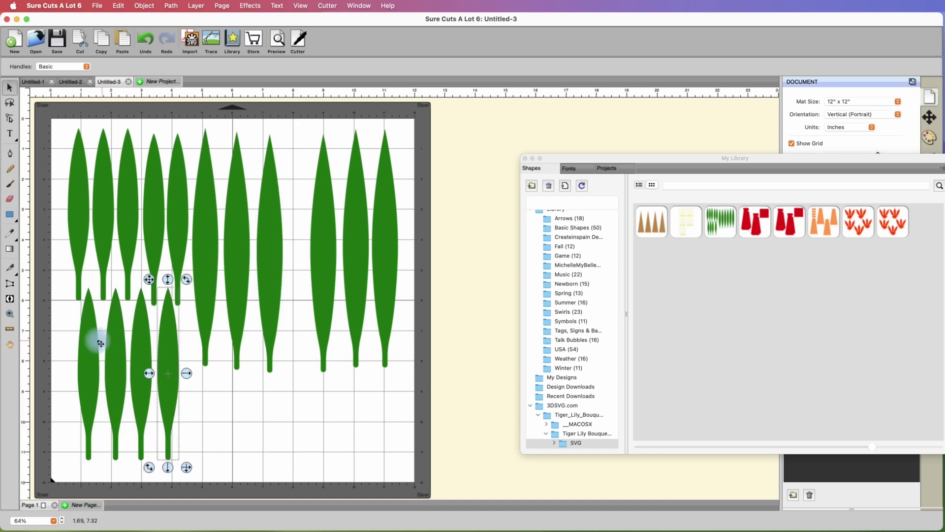
Delete the three surplus tall leaves remaining on the right of the mat.
left_click(332, 236)
left_click_drag(346, 127, 430, 289)
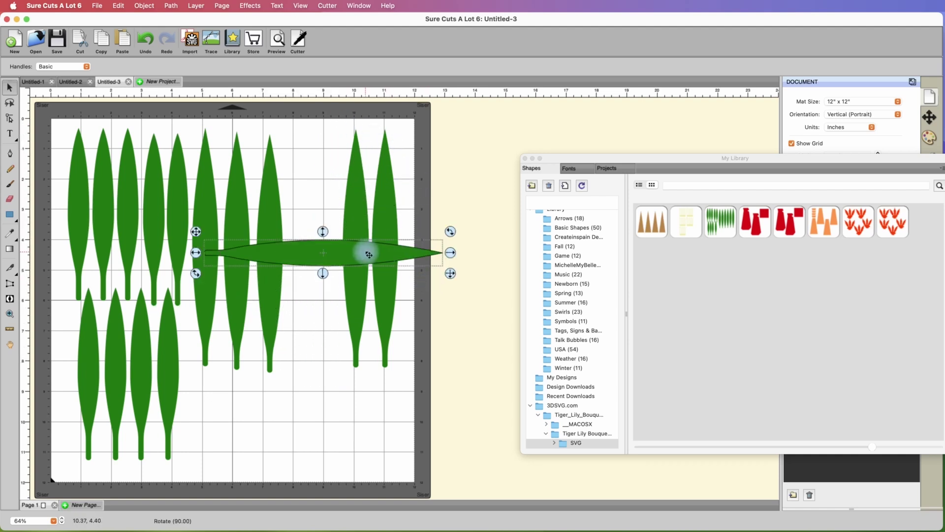
left_click_drag(365, 249, 383, 326)
key("Delete")
left_click(356, 276)
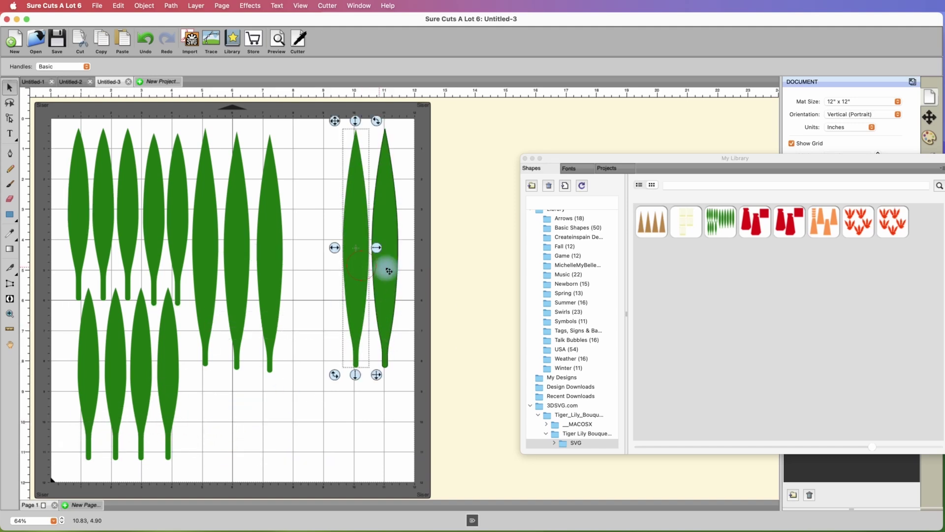
key("Delete")
left_click(385, 268)
key("Delete")
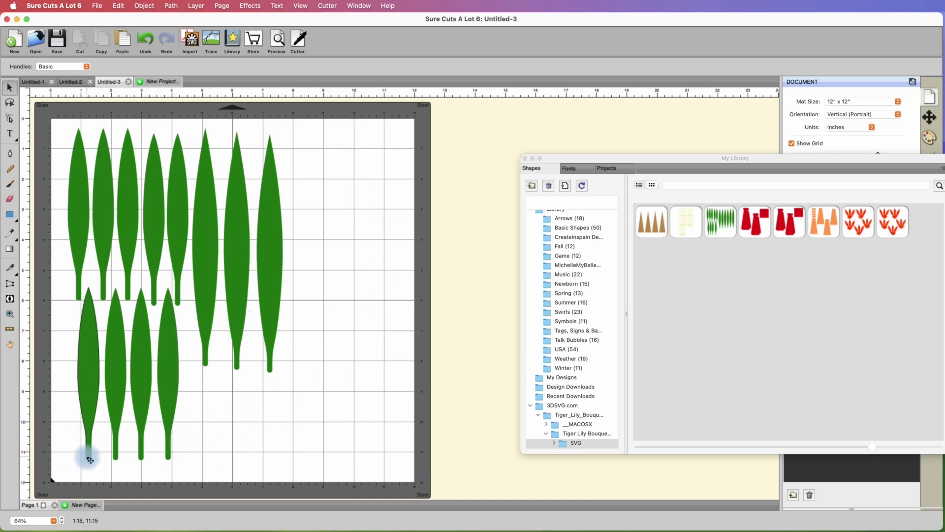
Nudge the four lower-row leaves upward so they nest beneath the top-left leaves.
left_click(89, 362)
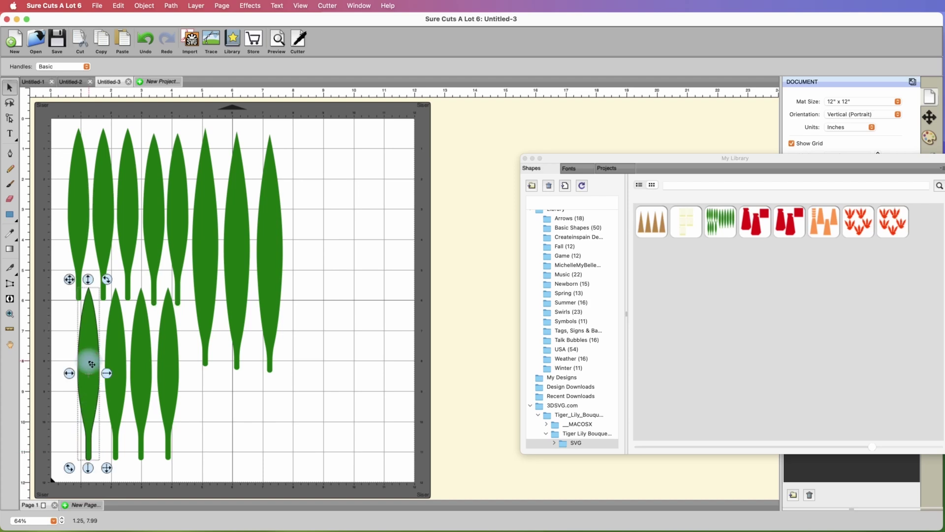
key("Up")
key("Up")
key("Up")
key("Up")
key("Right")
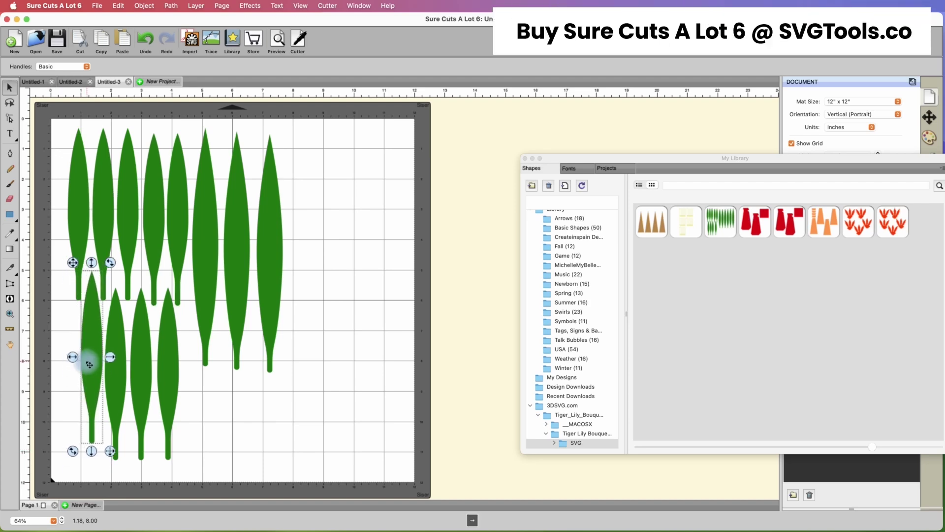
left_click(125, 351)
key("Up")
key("Up")
key("Up")
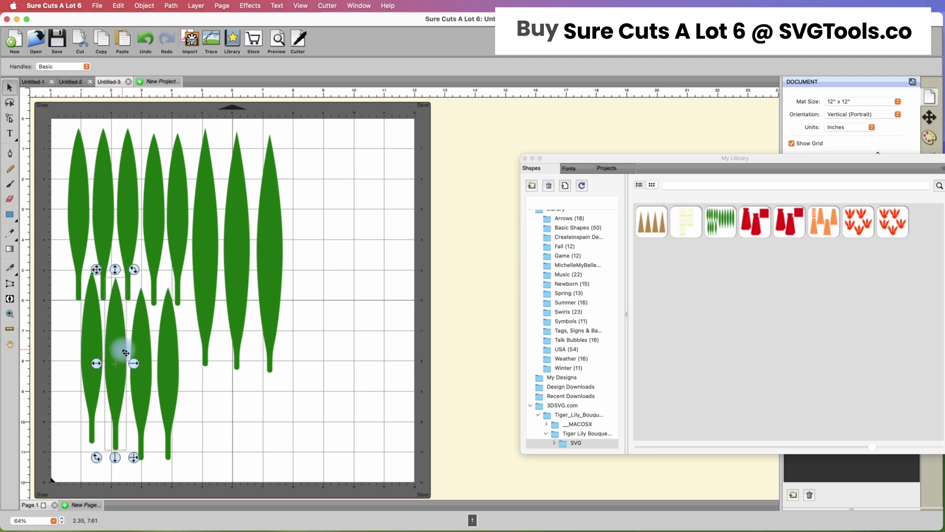
scroll(138, 350, "left", 2)
left_click(163, 344)
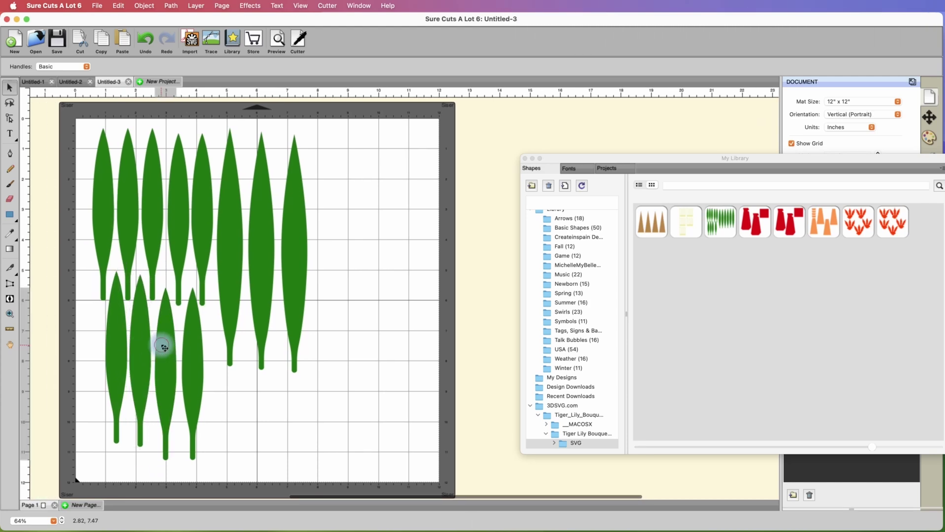
key("Up")
key("Up")
key("Up")
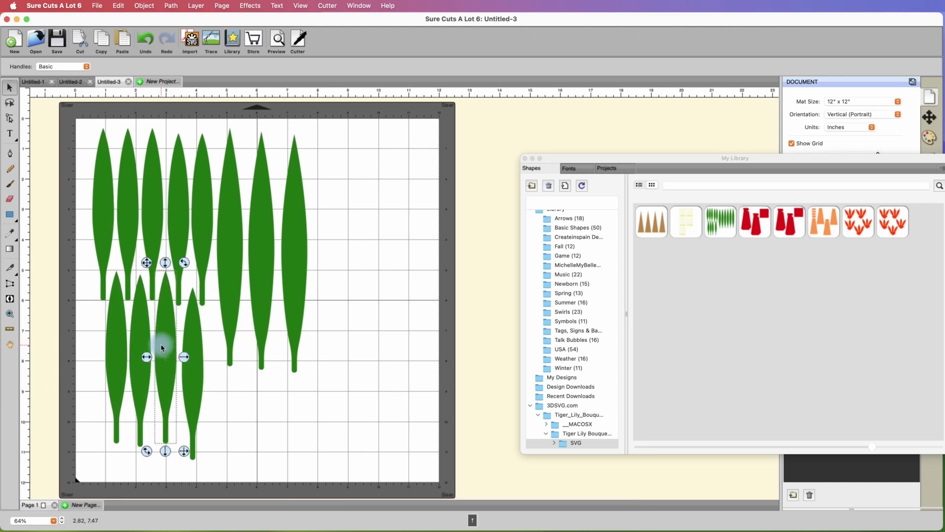
left_click(193, 347)
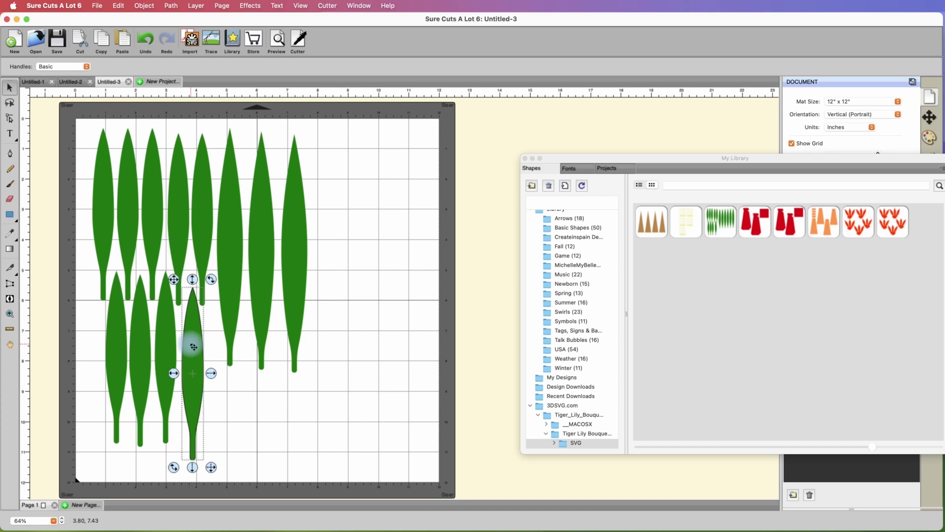
key("Left")
key("Up")
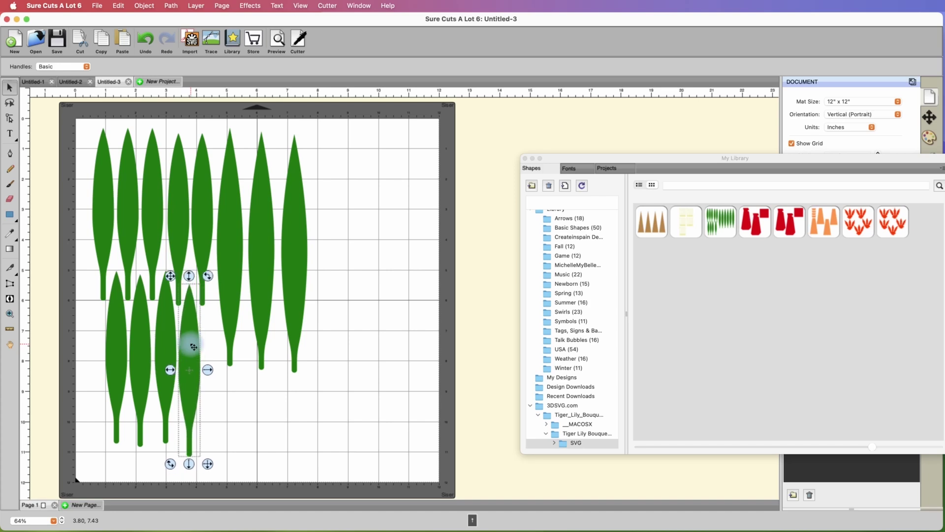
key("Up")
key("Up")
key("Up")
key("Up")
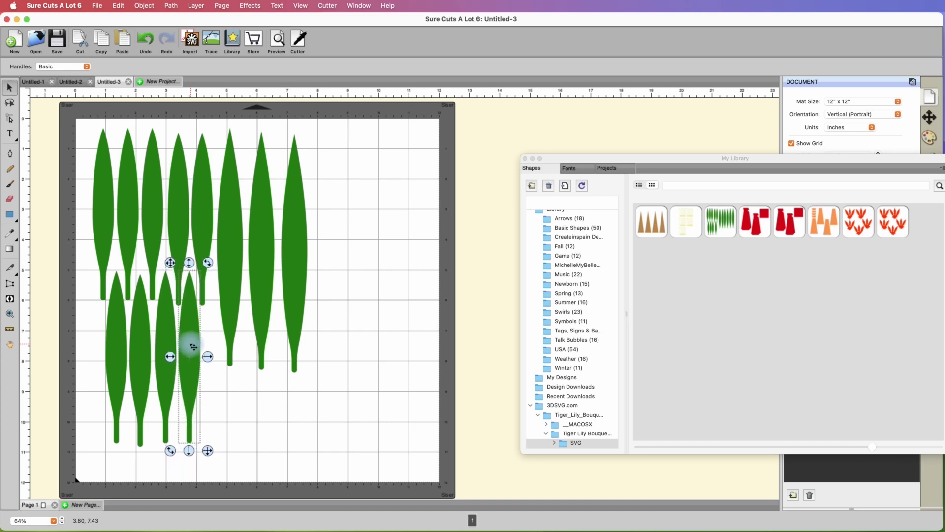
key("Right")
key("Left")
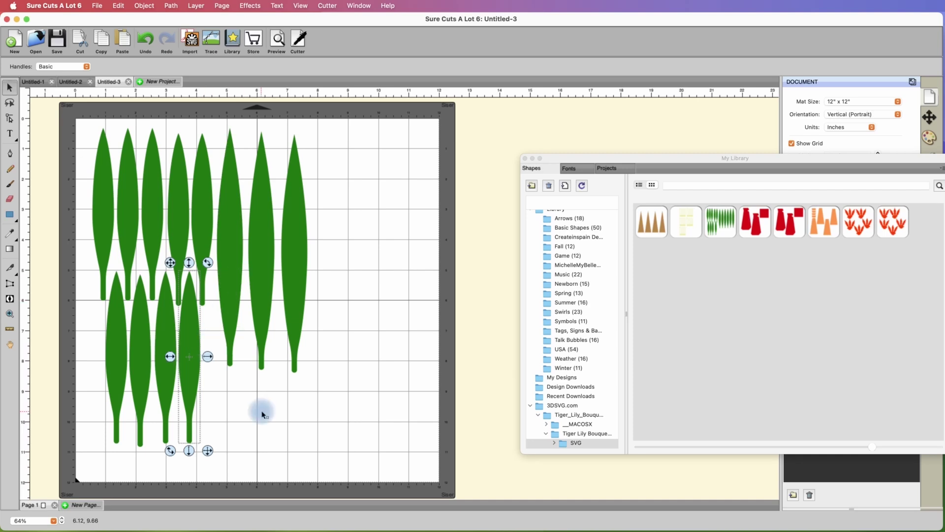
Export the leaf layout to the Desktop as leaves.svg with Design Space compatibility enabled.
left_click(295, 438)
left_click(97, 6)
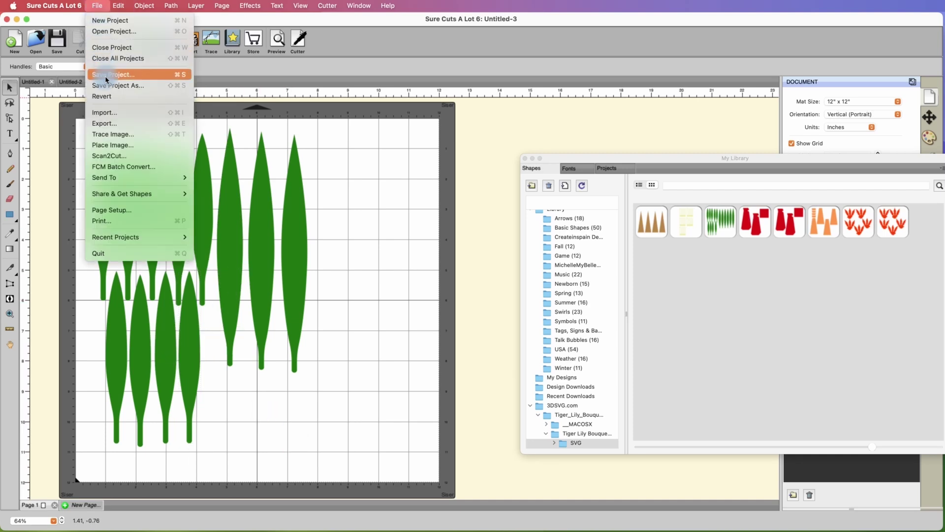
left_click(110, 123)
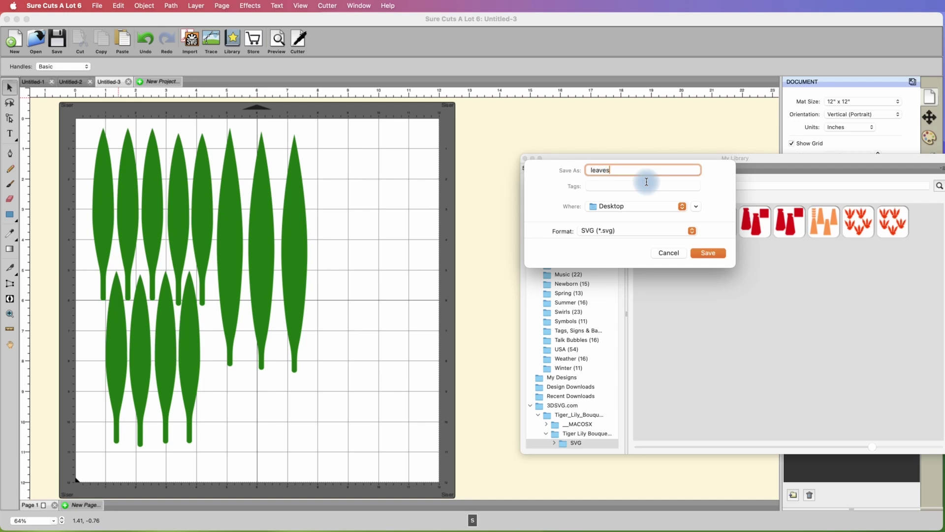
left_click(710, 252)
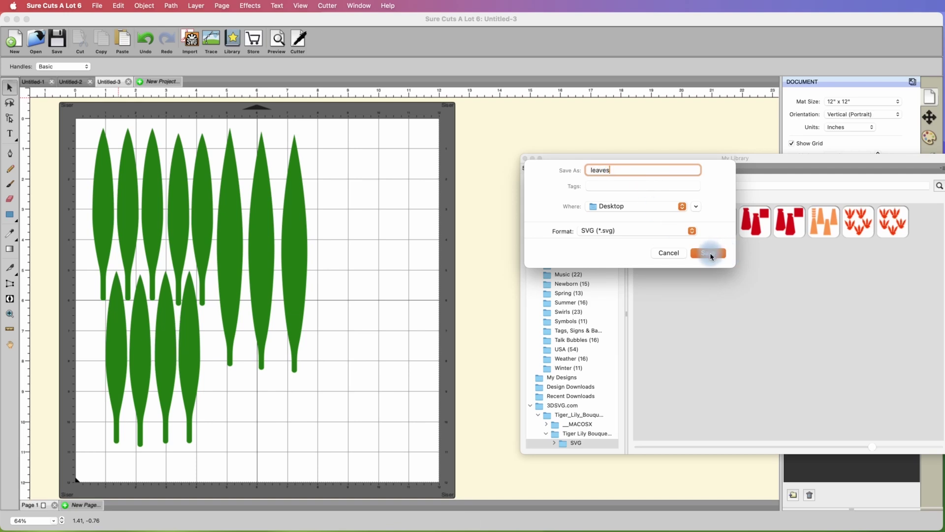
left_click(565, 367)
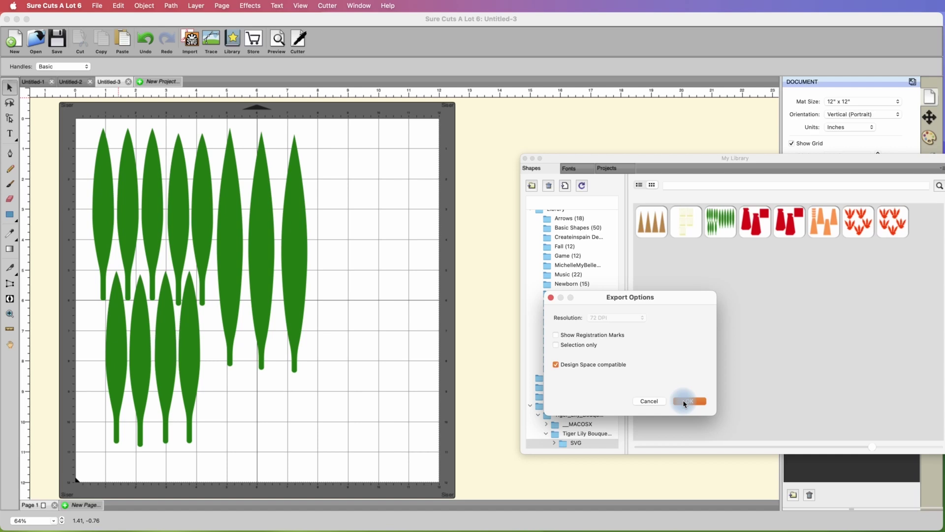
left_click(684, 401)
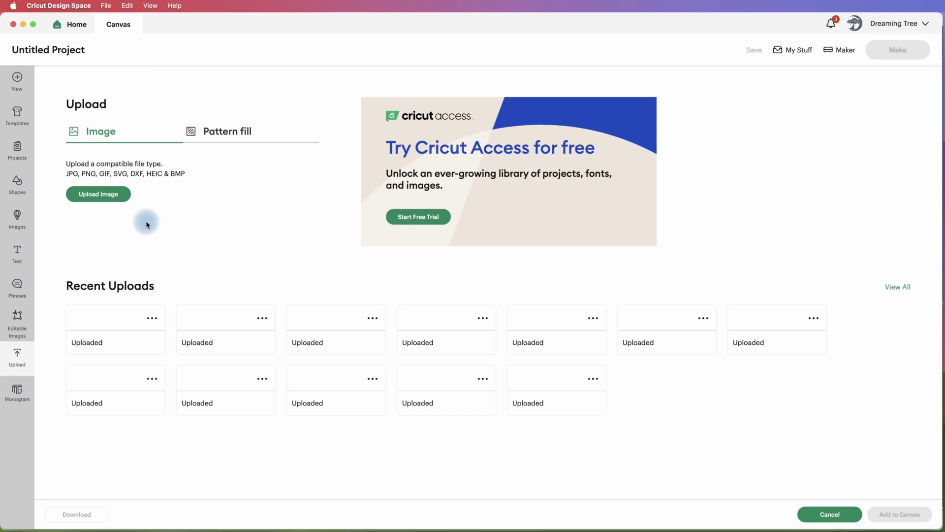
Upload Tiger Lily 1.svg from the Desktop into Cricut Design Space.
left_click(117, 199)
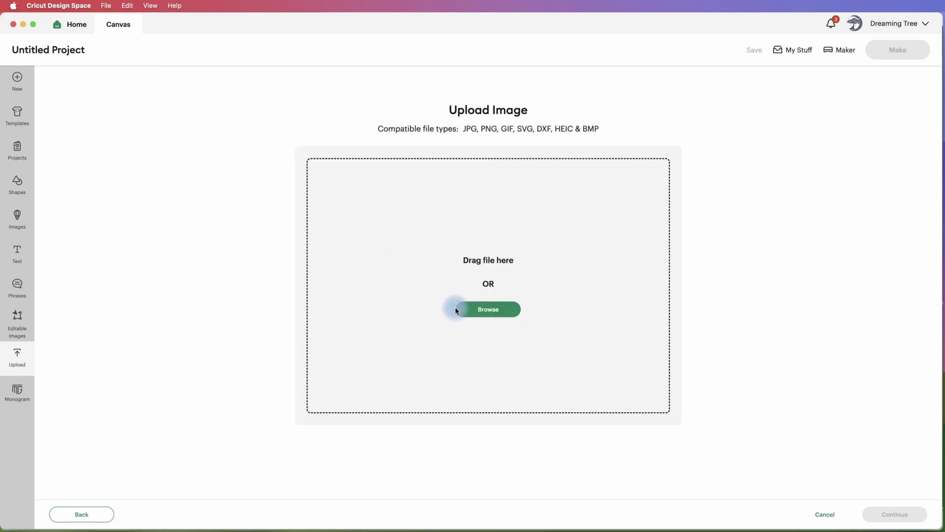
left_click(498, 313)
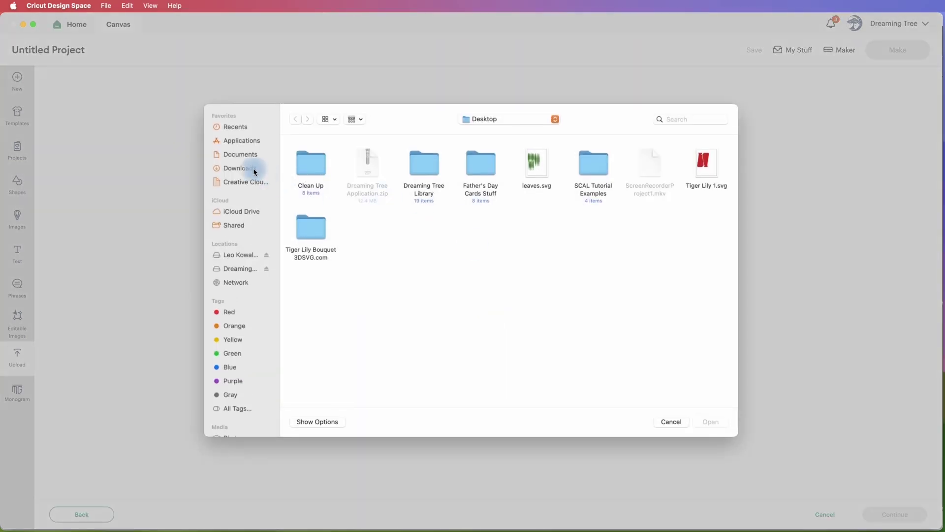
left_click(536, 168)
double_click(707, 167)
left_click(877, 517)
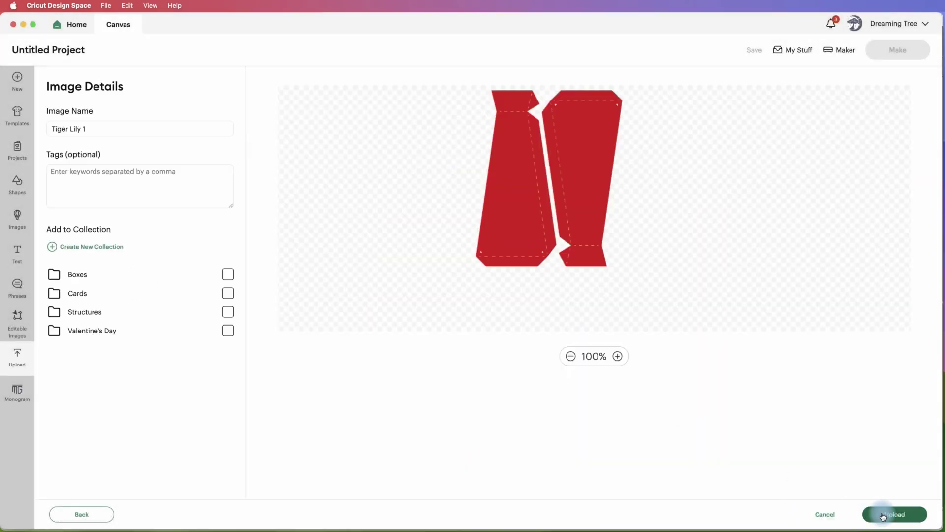
left_click(891, 513)
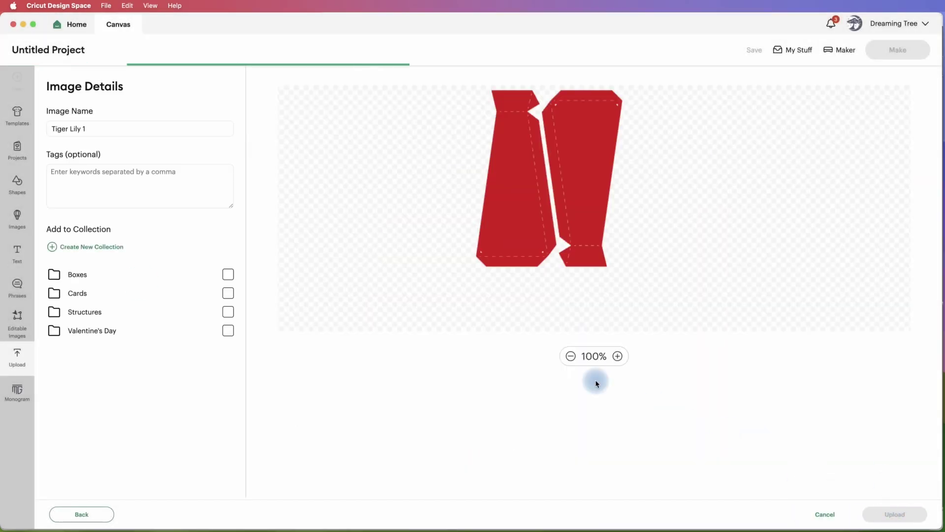
Ungroup the tie design, delete the stray square, and set the two red pieces side by side.
mouse_move(736, 236)
left_mouse_down()
mouse_move(589, 238)
mouse_move(737, 246)
left_mouse_up()
right_click(737, 247)
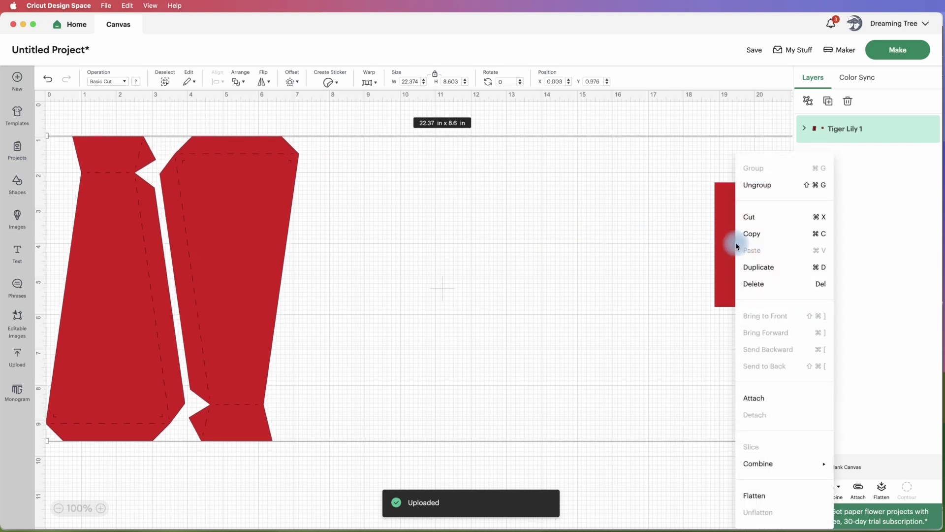
left_click(751, 184)
left_click(728, 123)
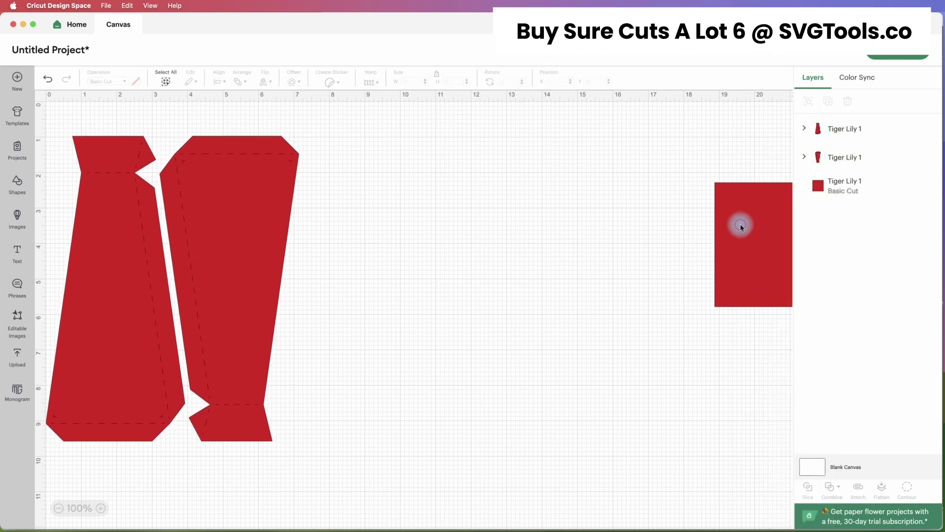
left_click(743, 224)
left_click_drag(748, 224, 474, 222)
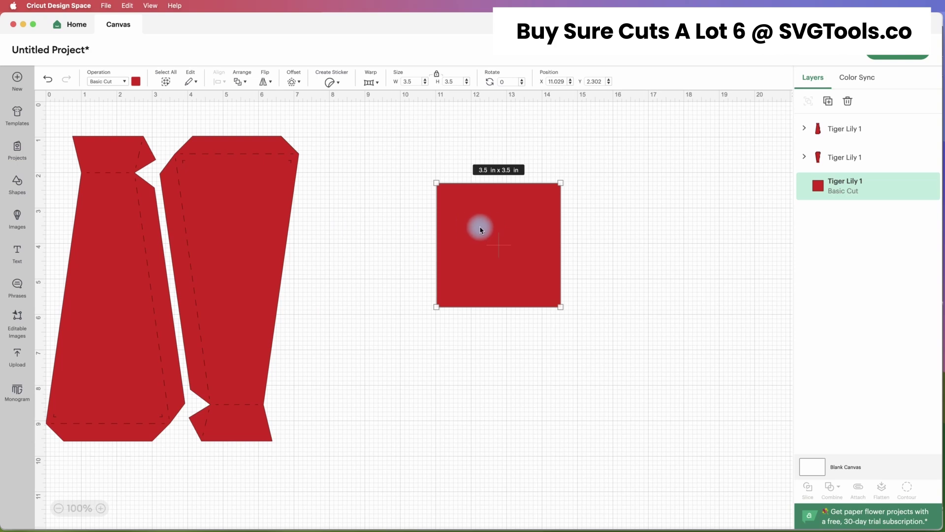
key("Delete")
left_click_drag(244, 219, 332, 222)
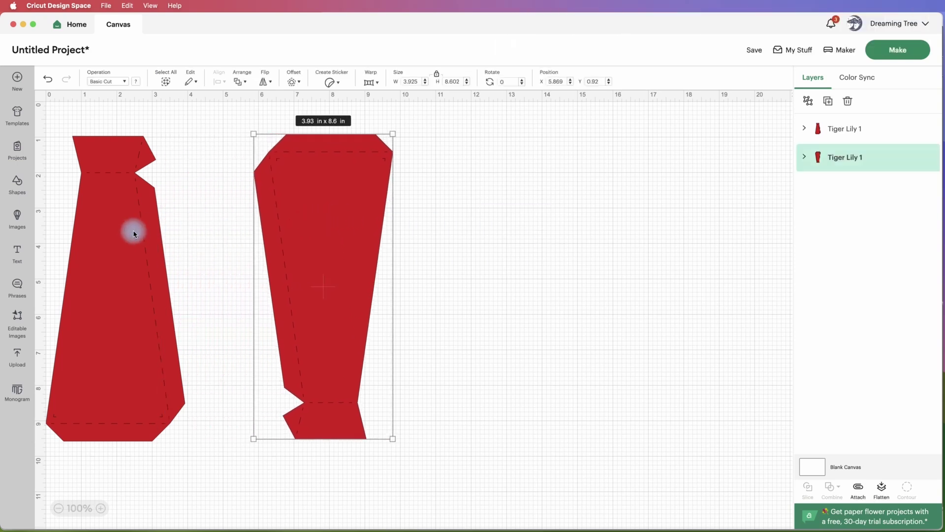
mouse_move(131, 232)
left_mouse_down()
mouse_move(174, 222)
mouse_move(138, 215)
left_mouse_up()
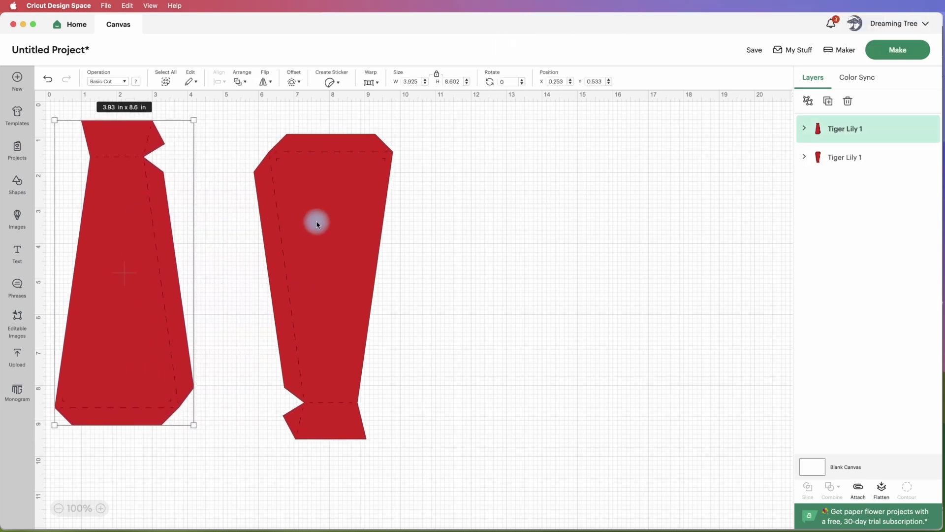
left_click_drag(316, 222, 238, 213)
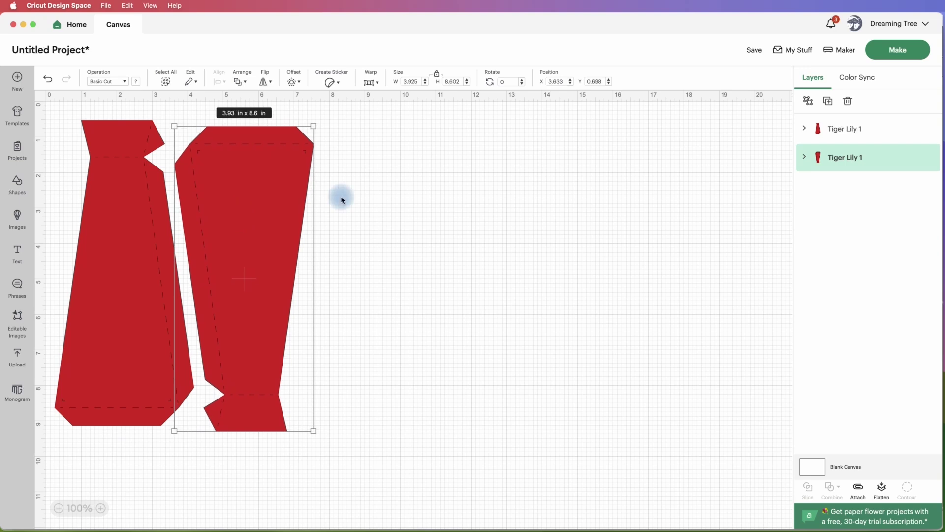
left_click(365, 196)
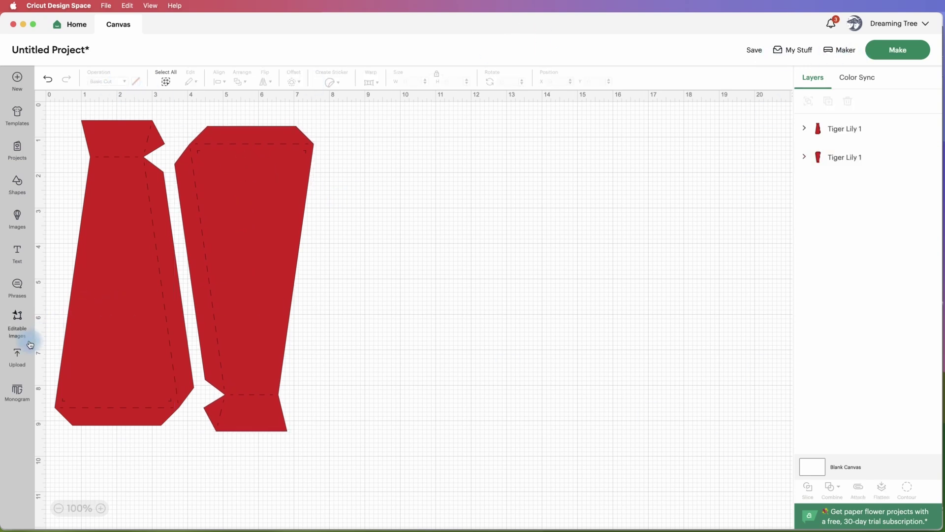
Upload leaves.svg and place it to the right of the red tie pieces.
left_click(19, 356)
left_click(104, 198)
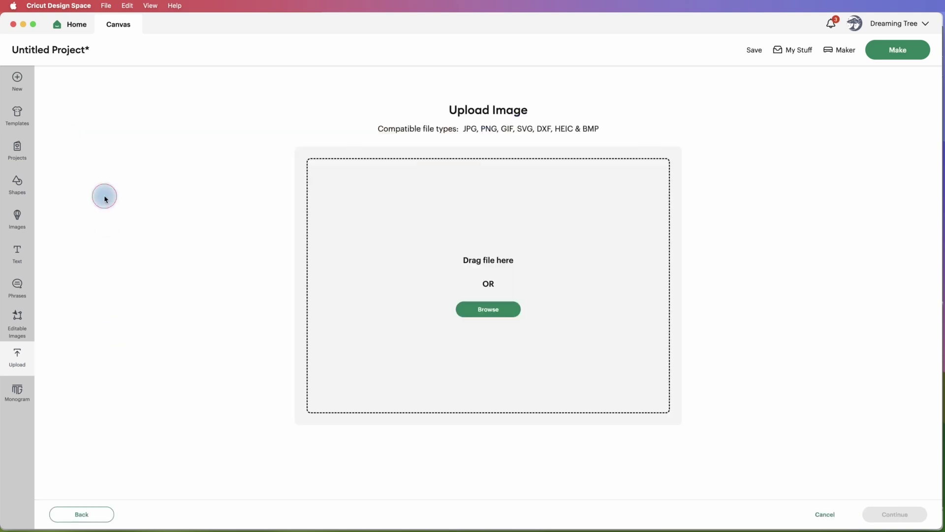
left_click(499, 311)
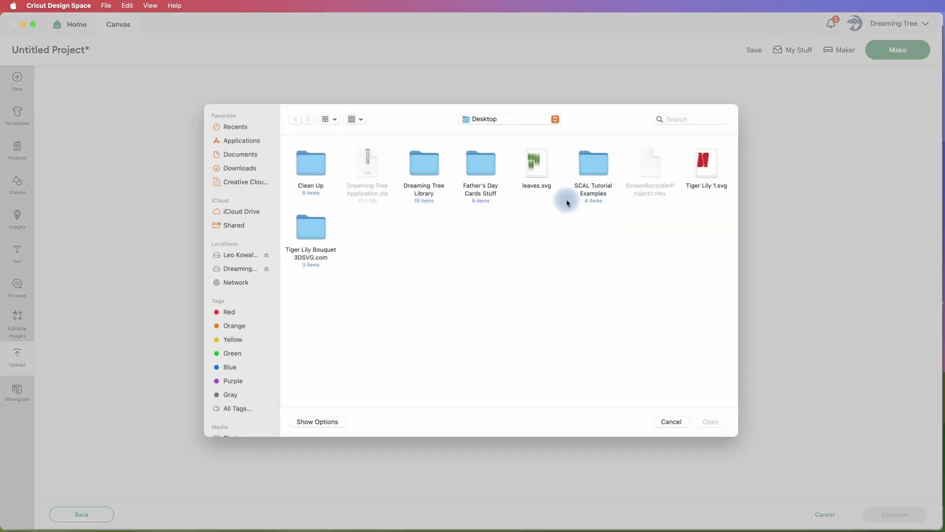
double_click(540, 175)
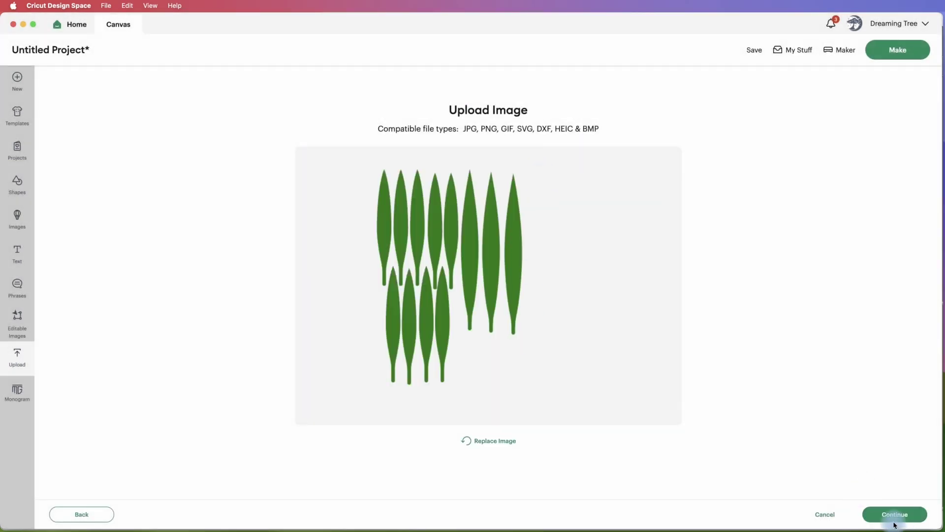
left_click(894, 522)
left_click(899, 515)
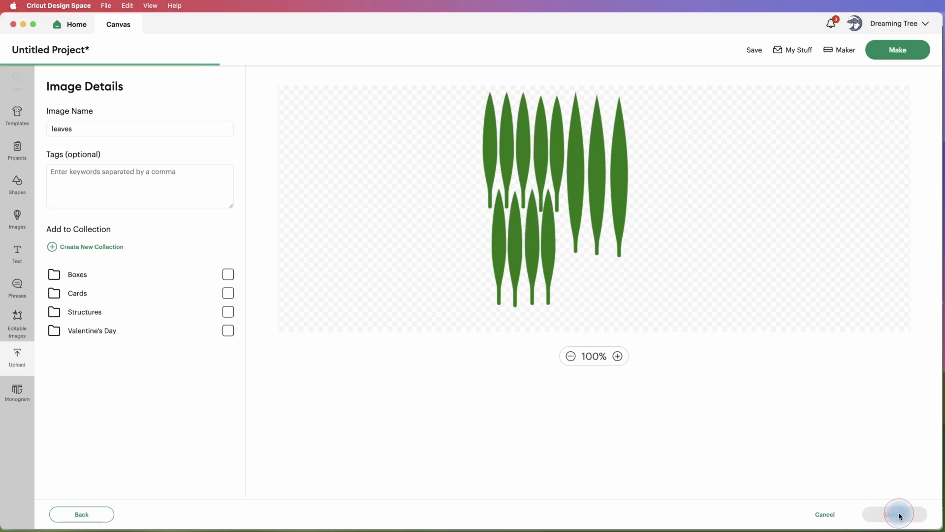
left_click_drag(301, 273, 586, 240)
Preview the cut with the first mat set to letter size, then cancel back to the canvas.
left_click(889, 54)
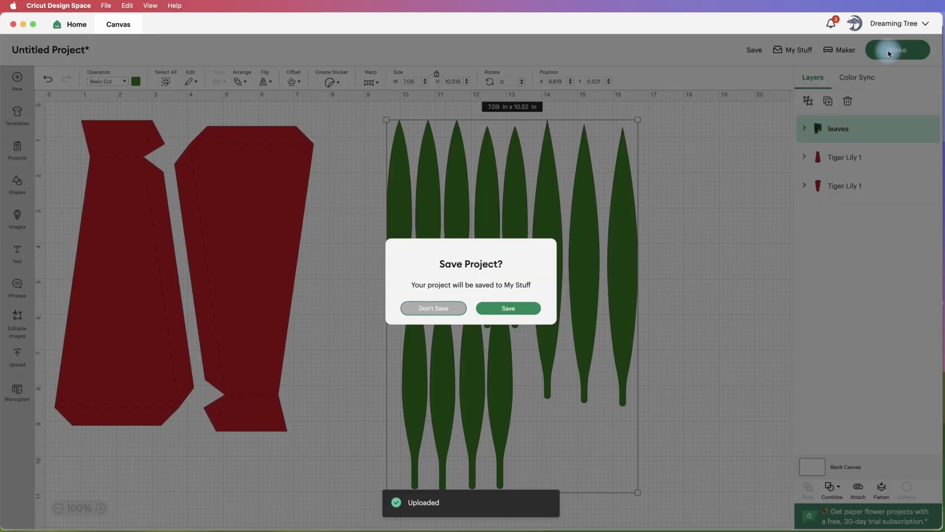
left_click(445, 309)
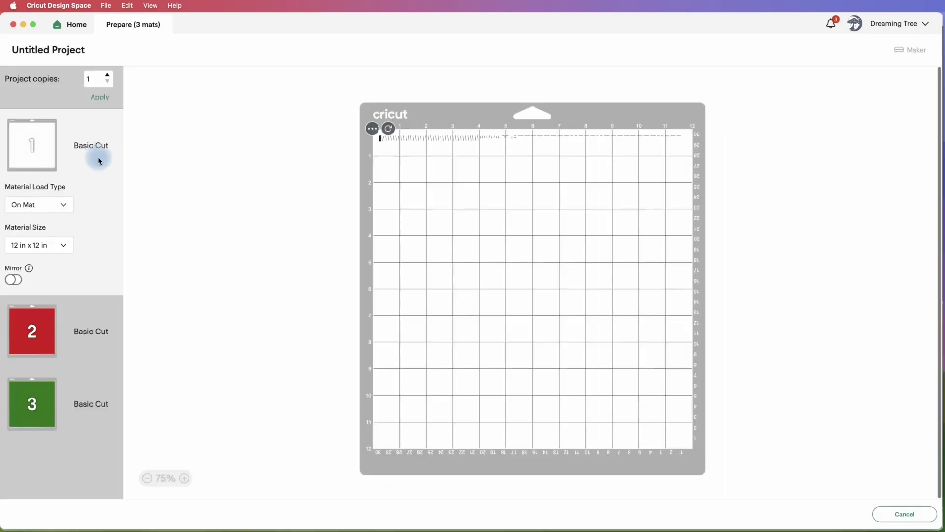
left_click(55, 245)
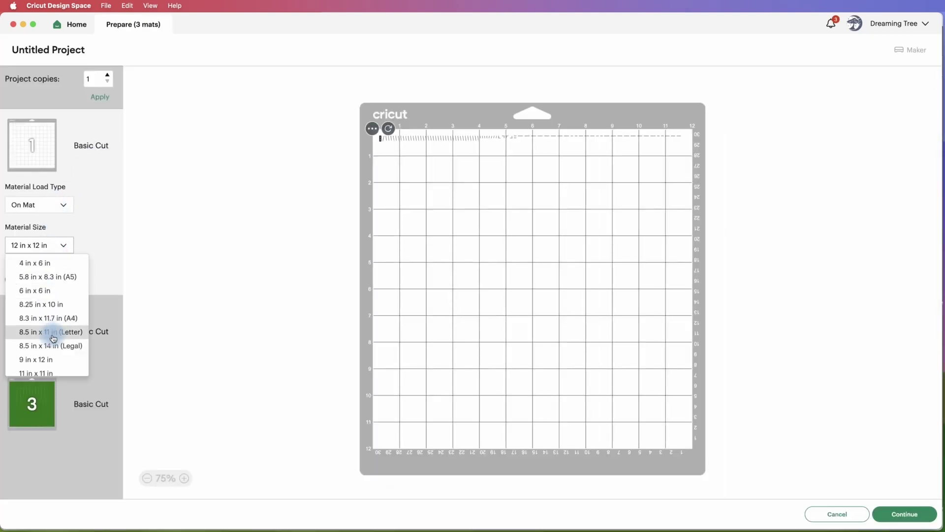
left_click(54, 333)
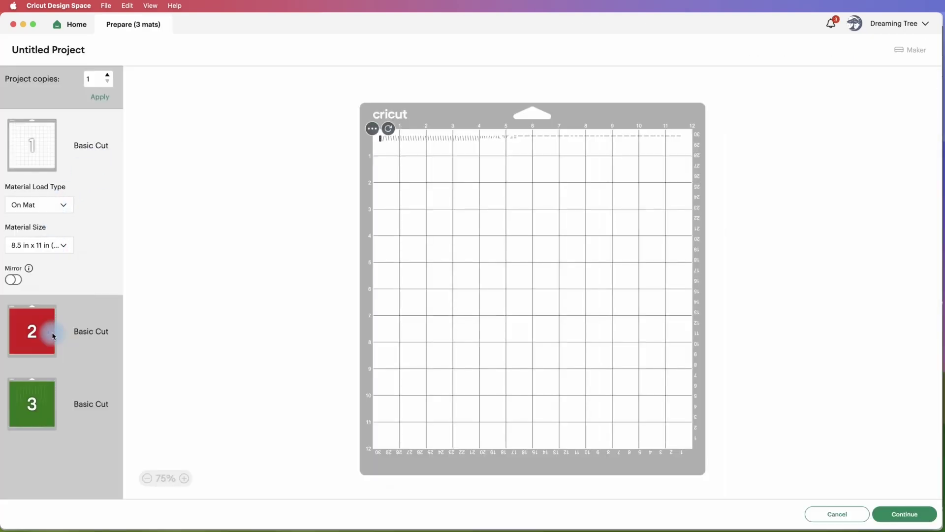
left_click(834, 512)
Attach the left and right red tie pieces so each cuts as one unit.
left_click(255, 236)
left_click(141, 211)
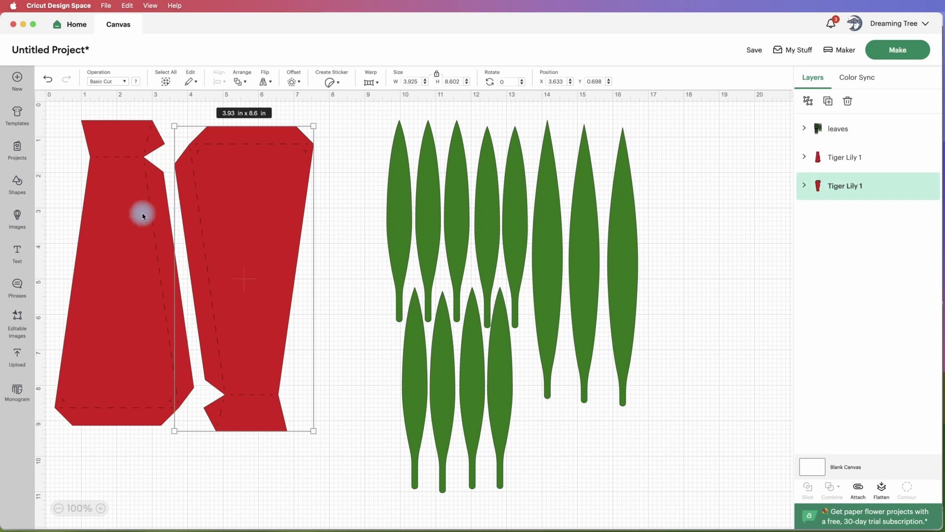
left_click(862, 493)
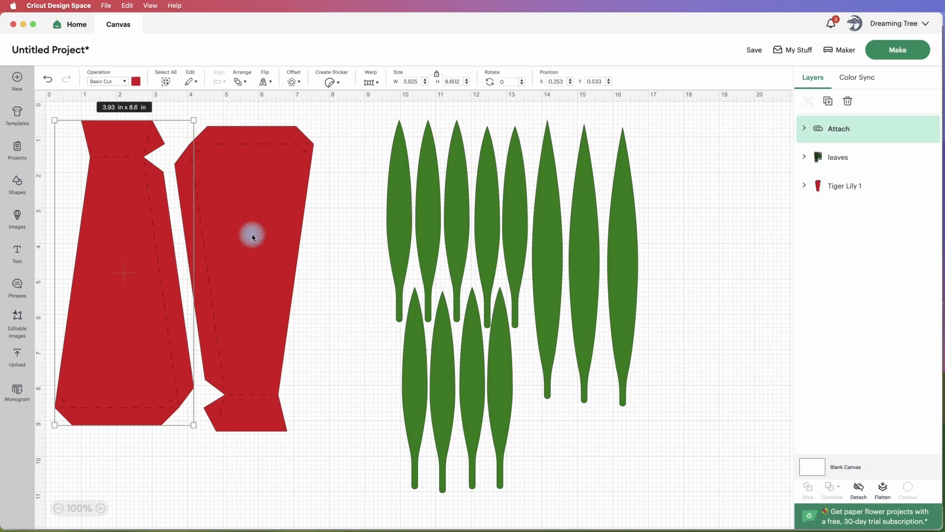
left_click(253, 234)
left_click(859, 492)
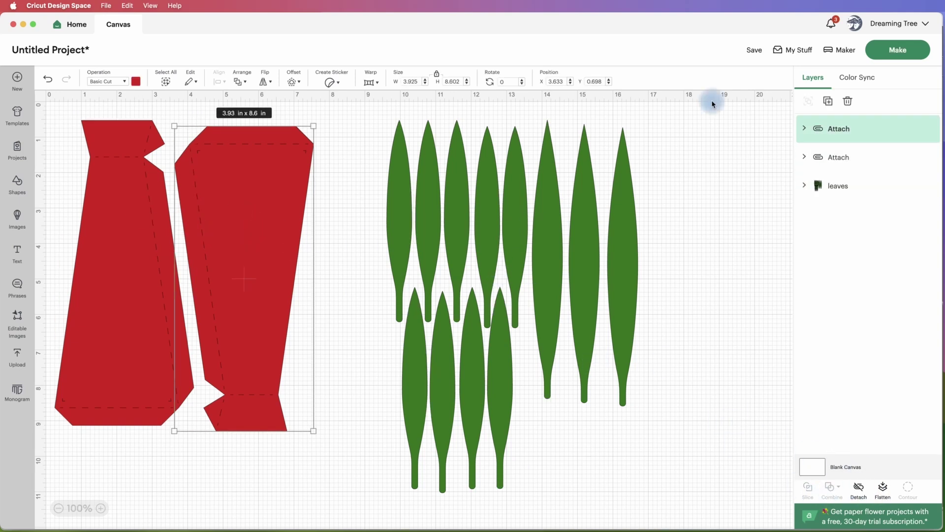
In cut preparation, set both the red tie mat and the leaves mat to 8.5 x 11 in Letter.
left_click(897, 50)
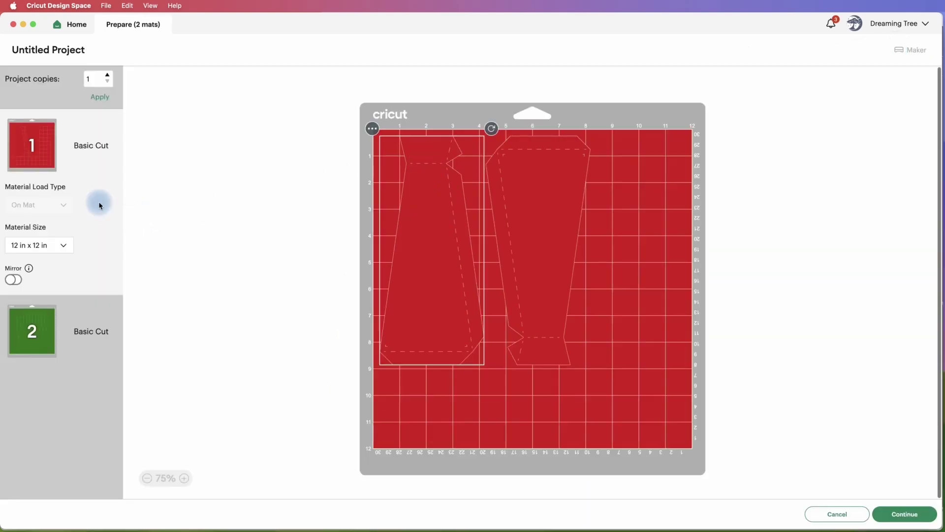
left_click(57, 244)
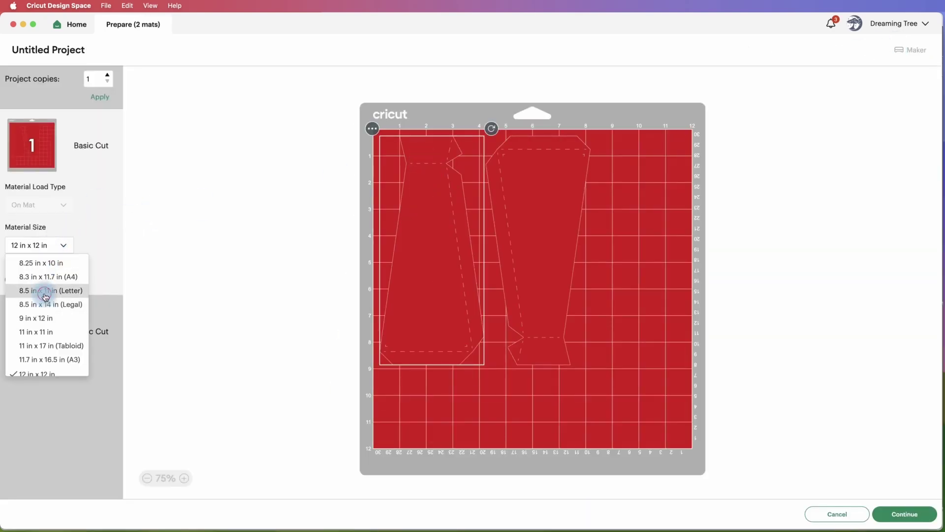
left_click(44, 291)
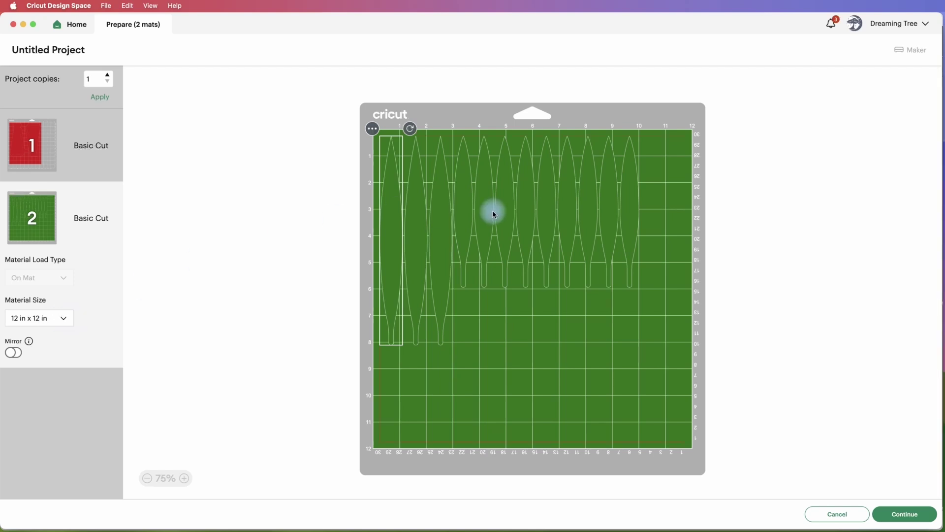
left_click(55, 318)
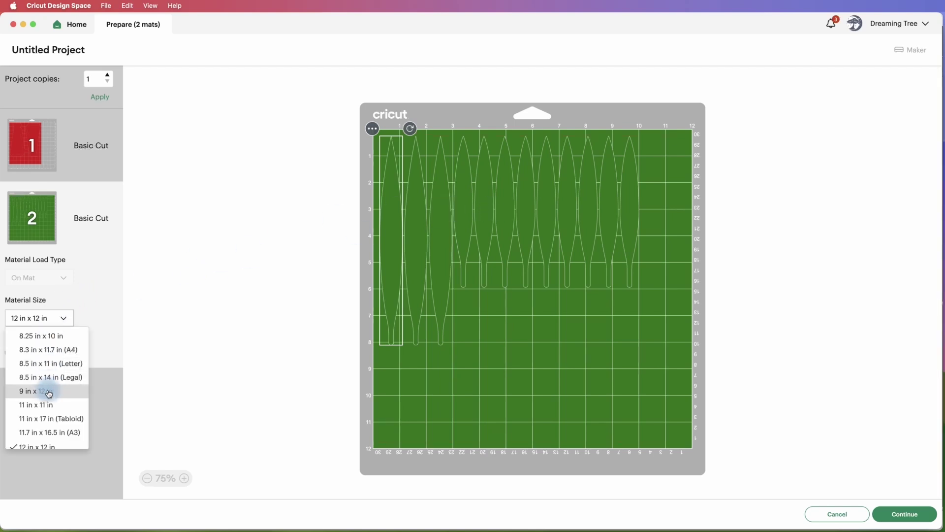
left_click(54, 363)
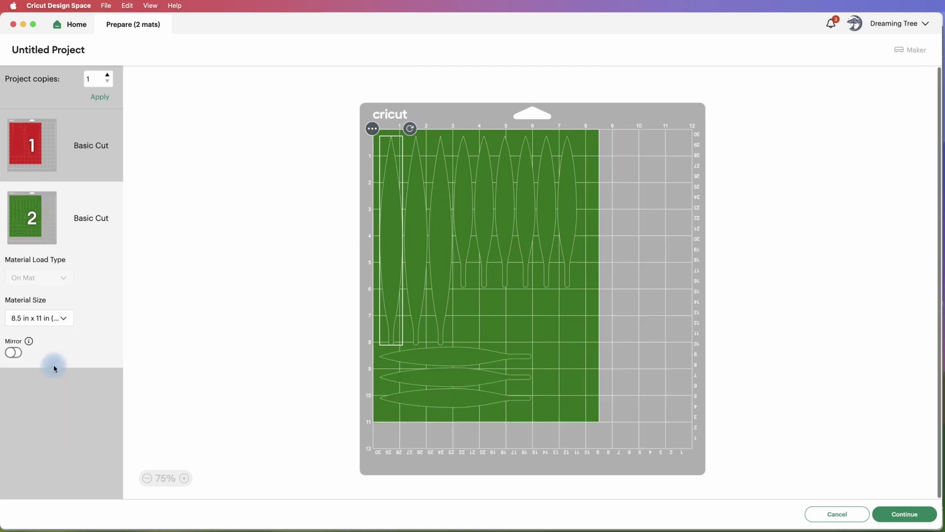